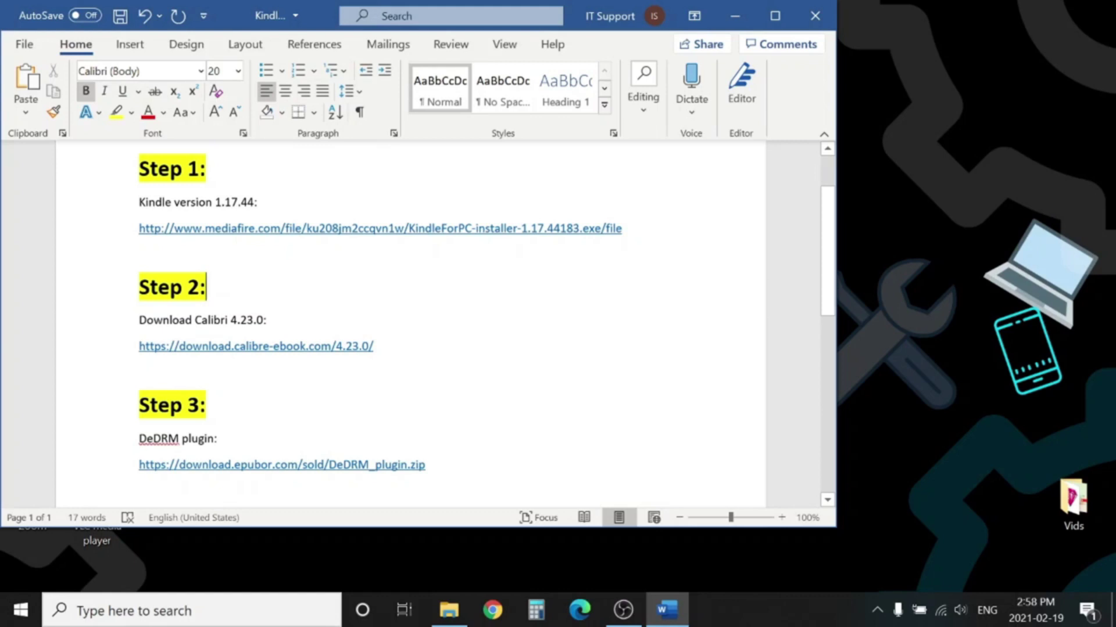
Open the Step 1 mediafire link for the Kindle for PC 1.17.44 installer from the Word guide
{"action": "left_click_drag", "start_coordinate": [260, 211], "coordinate": [119, 217]}
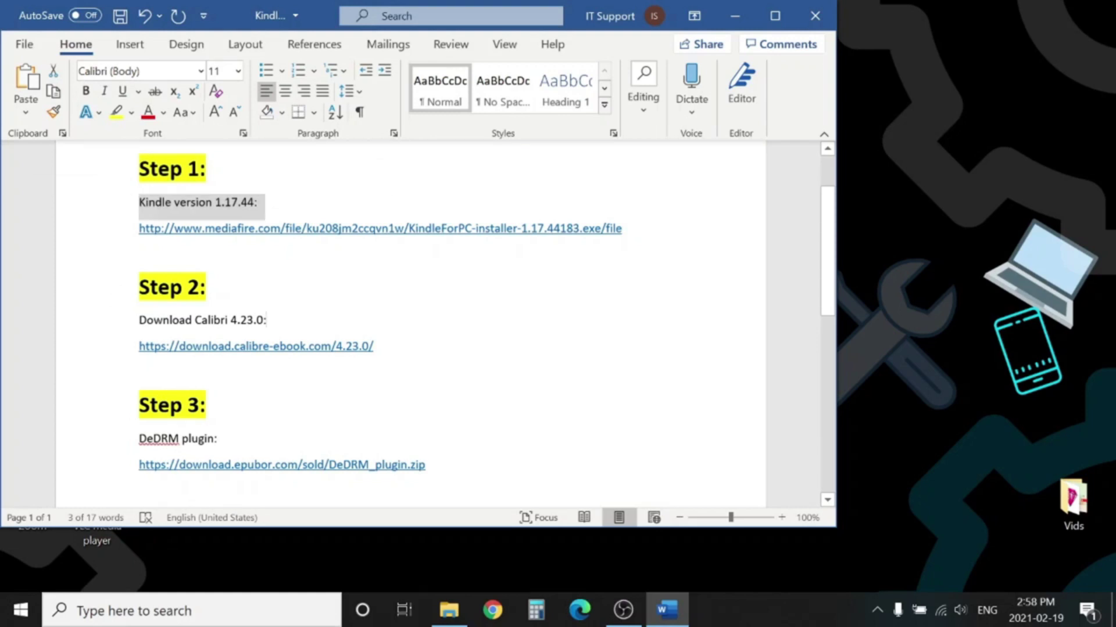
{"action": "triple_click", "coordinate": [219, 329]}
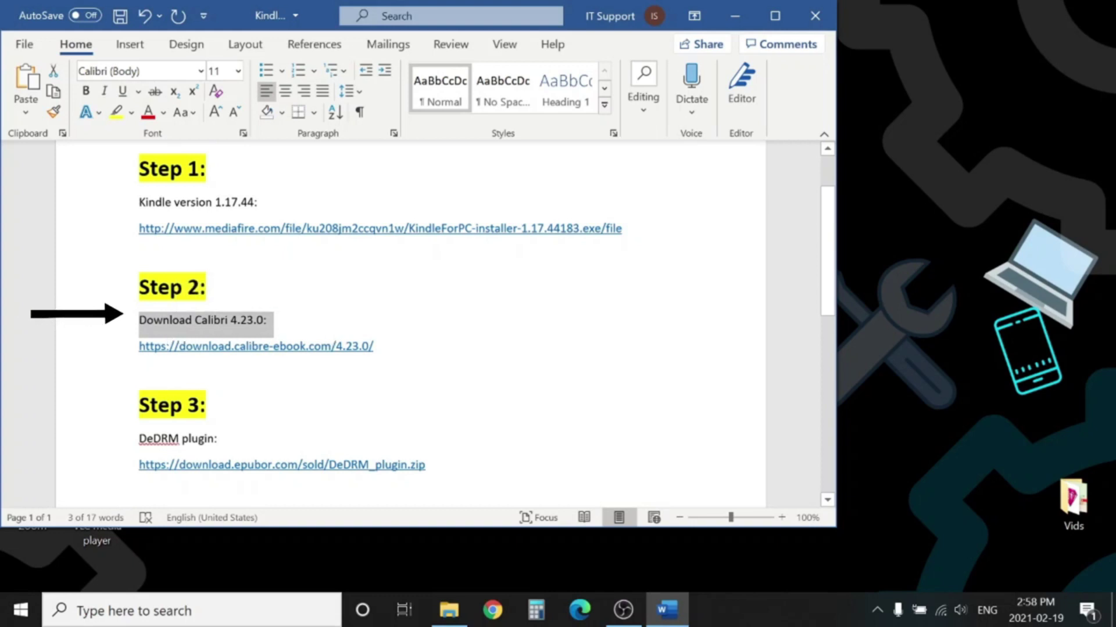
{"action": "left_click", "coordinate": [206, 405]}
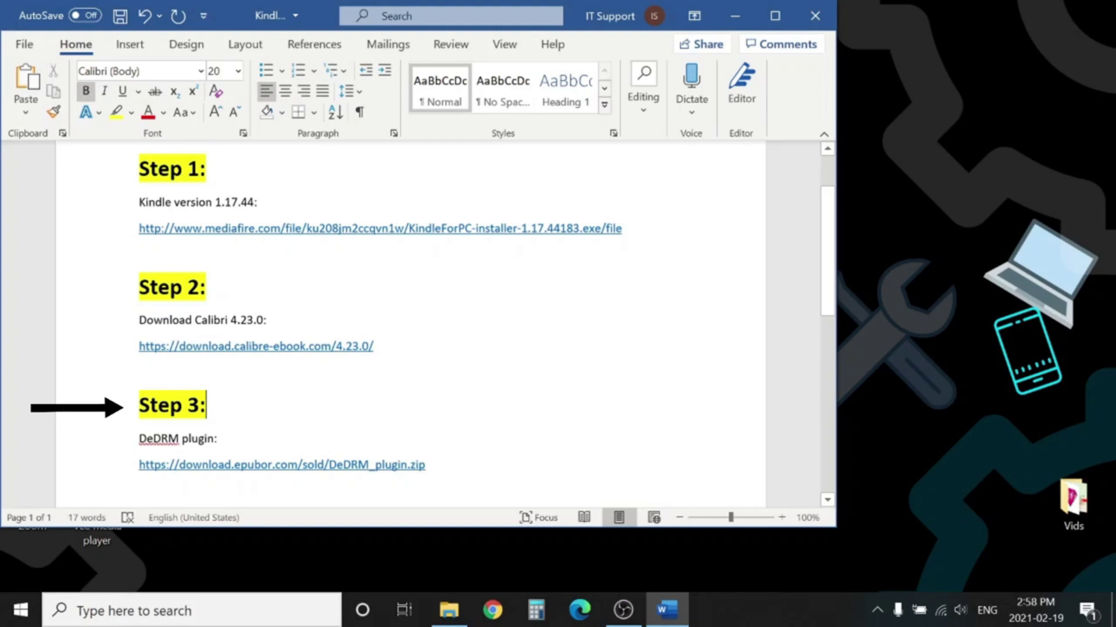
{"action": "scroll", "coordinate": [383, 319], "scroll_direction": "down", "scroll_amount": 2}
{"action": "scroll", "coordinate": [384, 319], "scroll_direction": "up", "scroll_amount": 2}
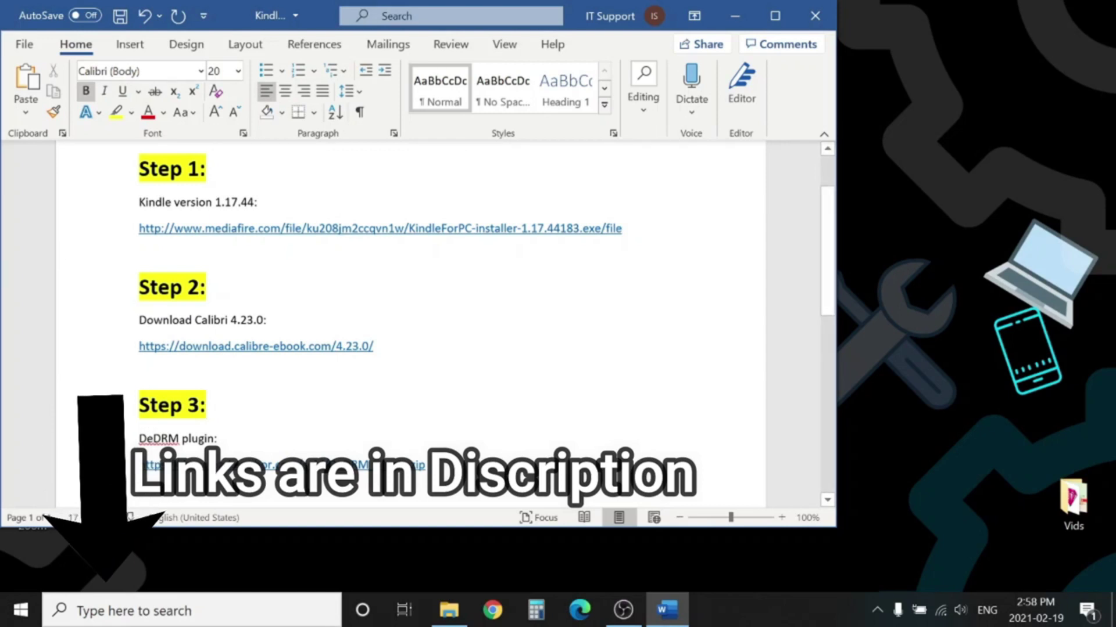
{"action": "left_click", "coordinate": [195, 229]}
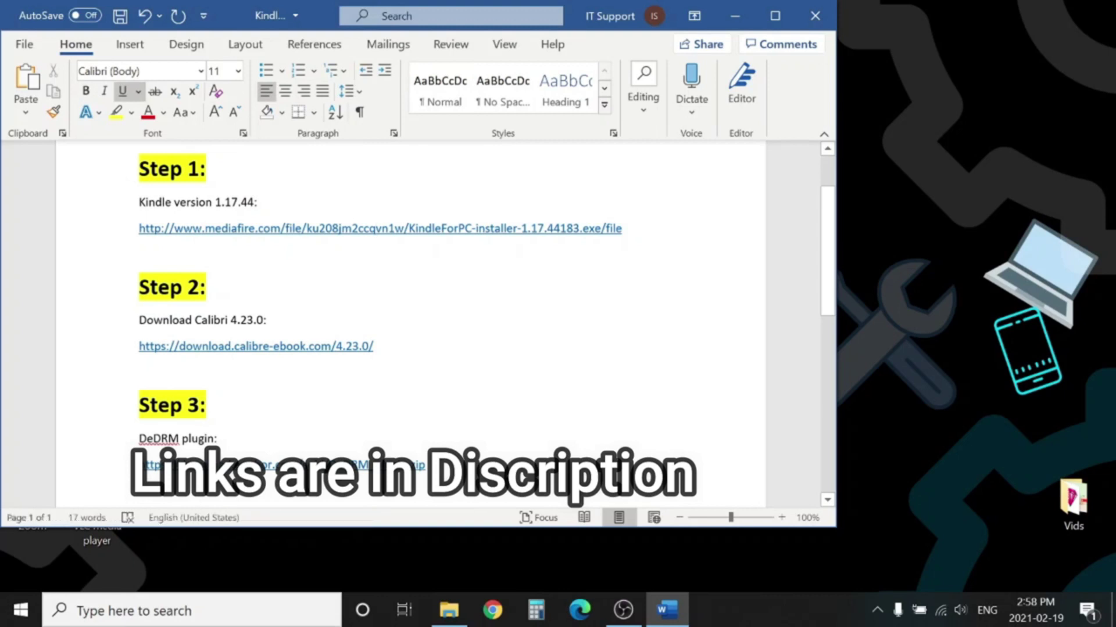
{"action": "left_click", "coordinate": [434, 228], "text": "ctrl"}
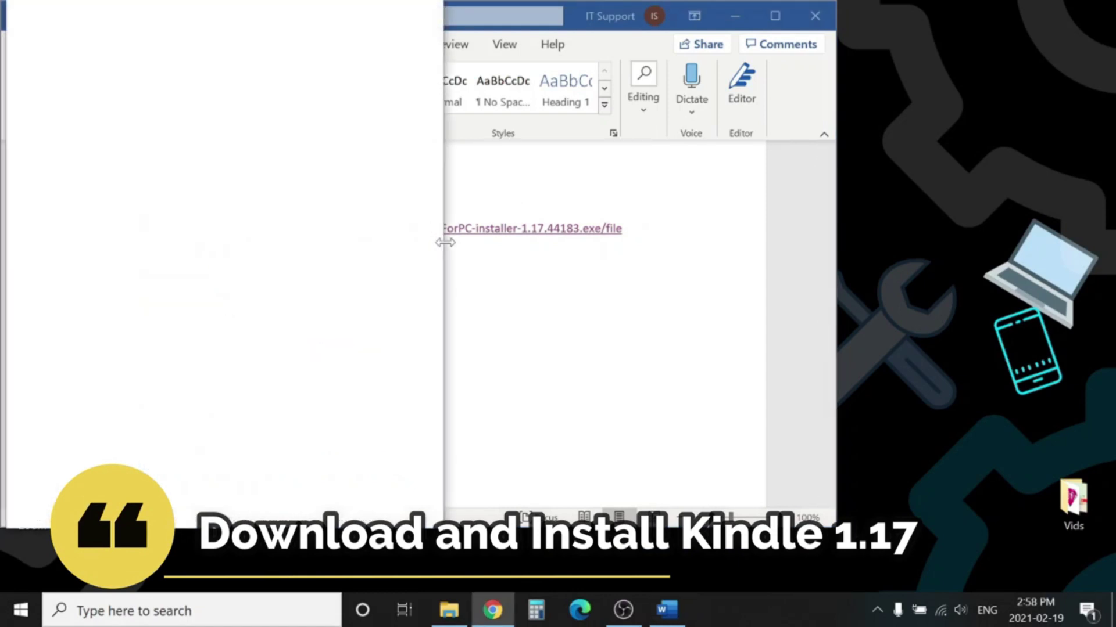
Download KindleForPC-installer-1.17.44183 (63.6 MB) from MediaFire into Downloads\Programs
{"action": "left_click", "coordinate": [737, 14]}
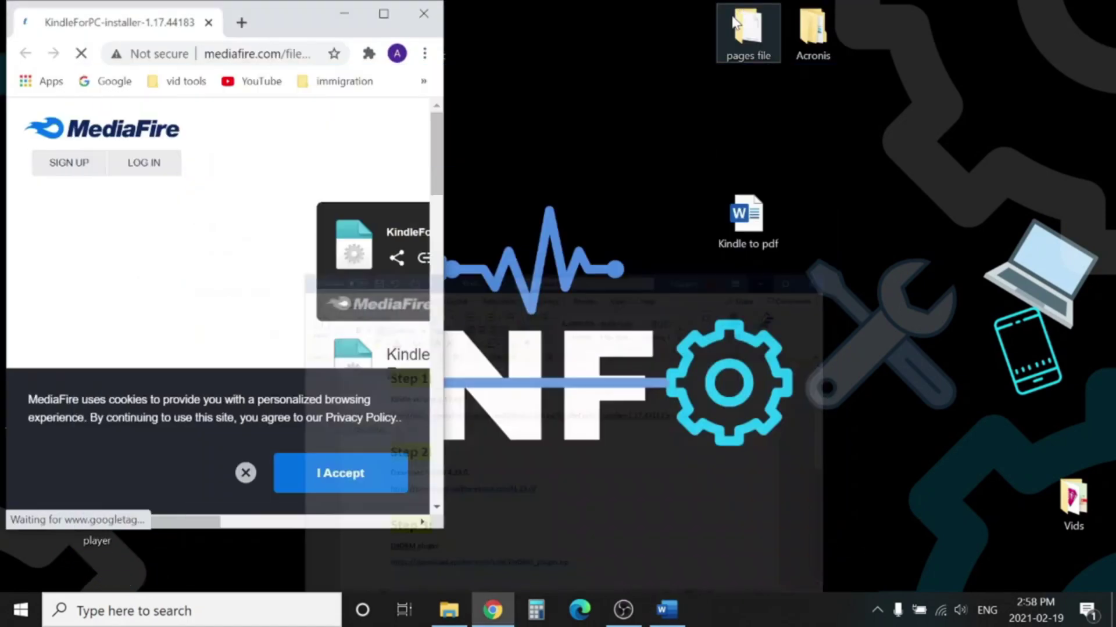
{"action": "left_click", "coordinate": [384, 14]}
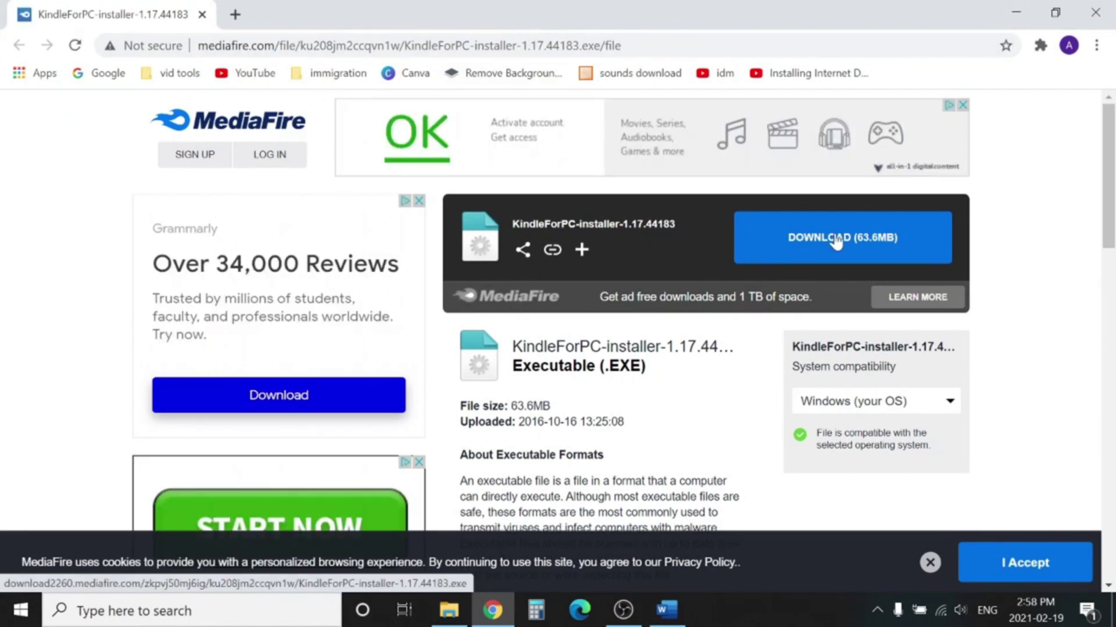
{"action": "left_click", "coordinate": [818, 251]}
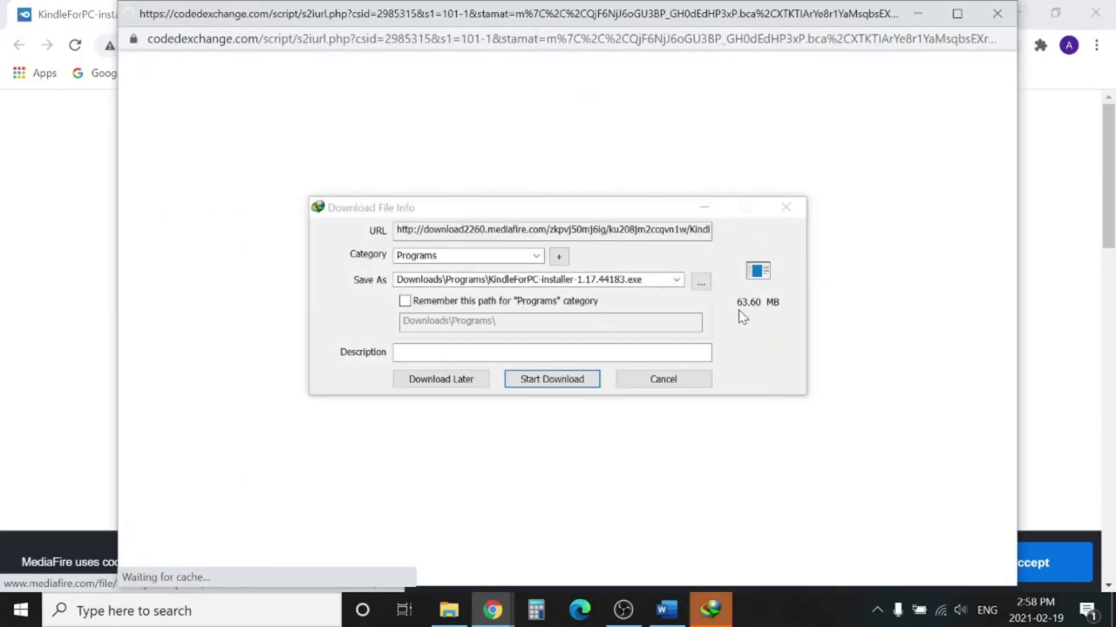
{"action": "left_click", "coordinate": [531, 378]}
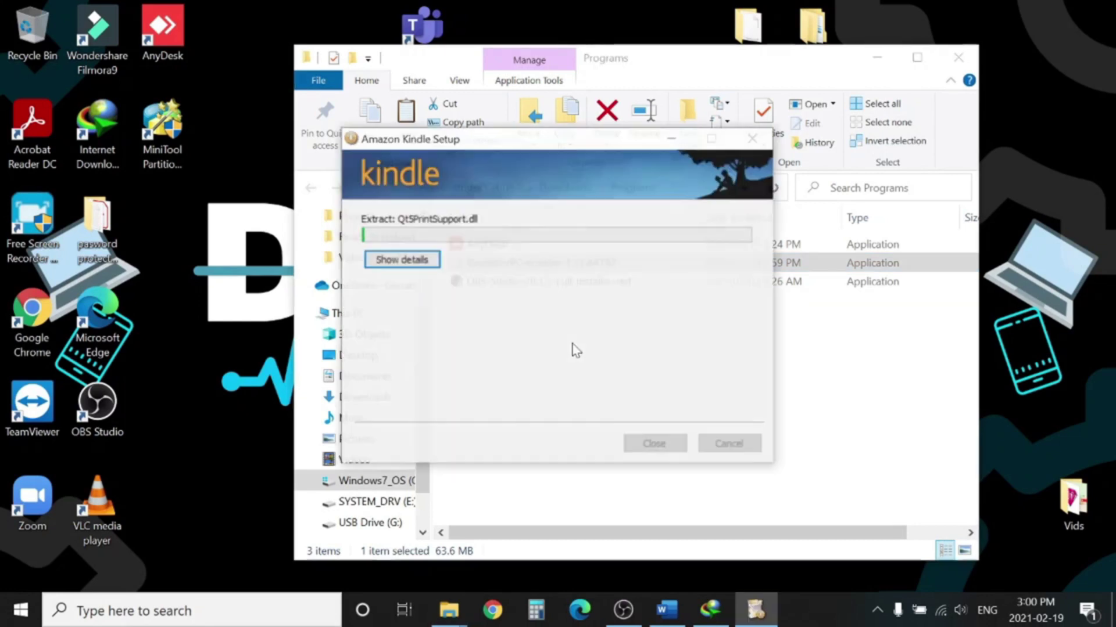
Move the Register Kindle dialog aside and start entering the Amazon account e-mail
{"action": "left_click", "coordinate": [877, 59]}
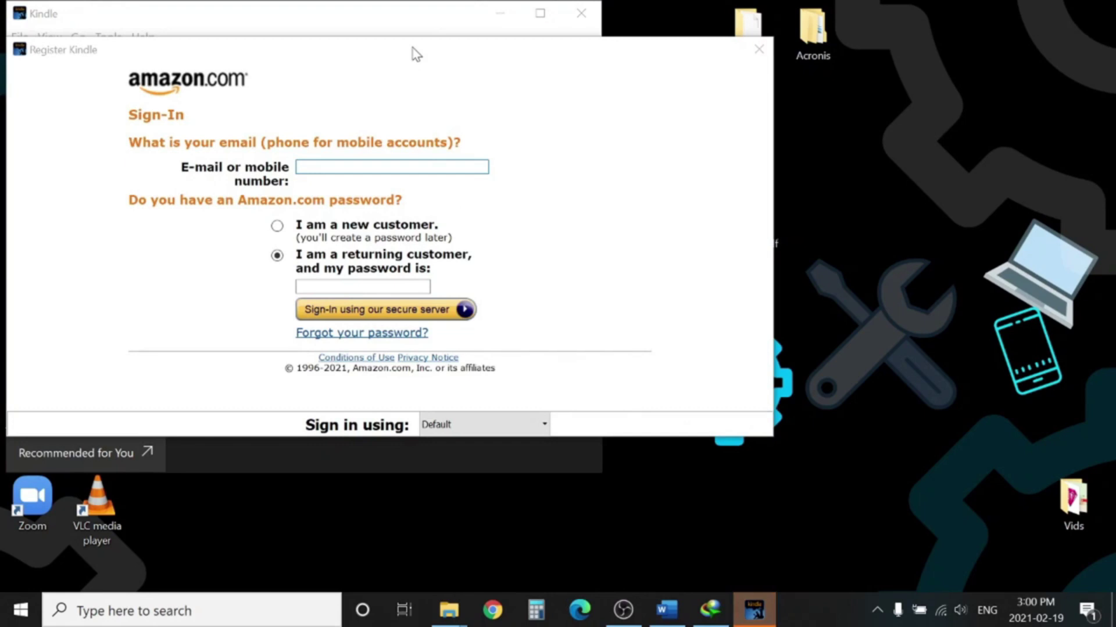
{"action": "left_click_drag", "start_coordinate": [410, 50], "coordinate": [609, 74]}
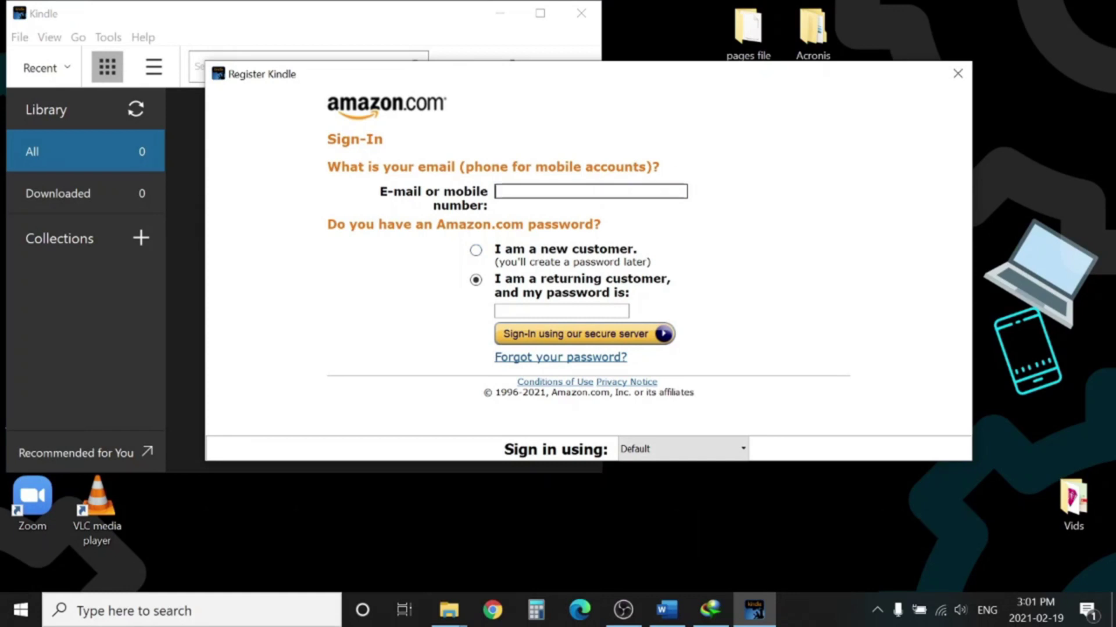
{"action": "left_click", "coordinate": [590, 191]}
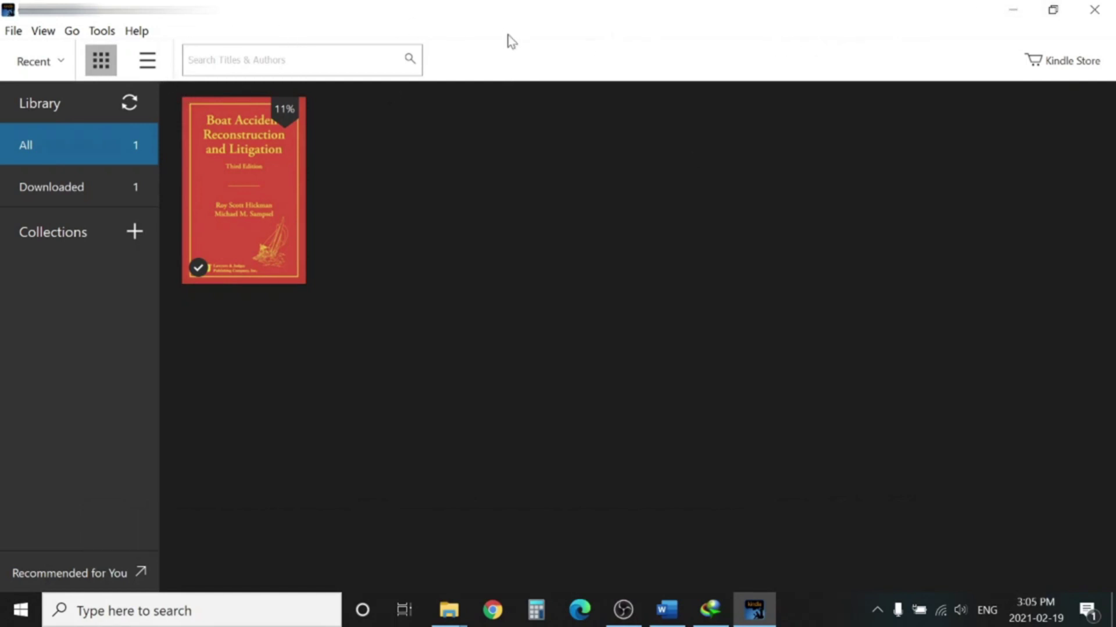
Uncheck 'Automatically install updates' in Kindle Options > General, confirm with OK, and close Kindle
{"action": "left_click", "coordinate": [102, 32]}
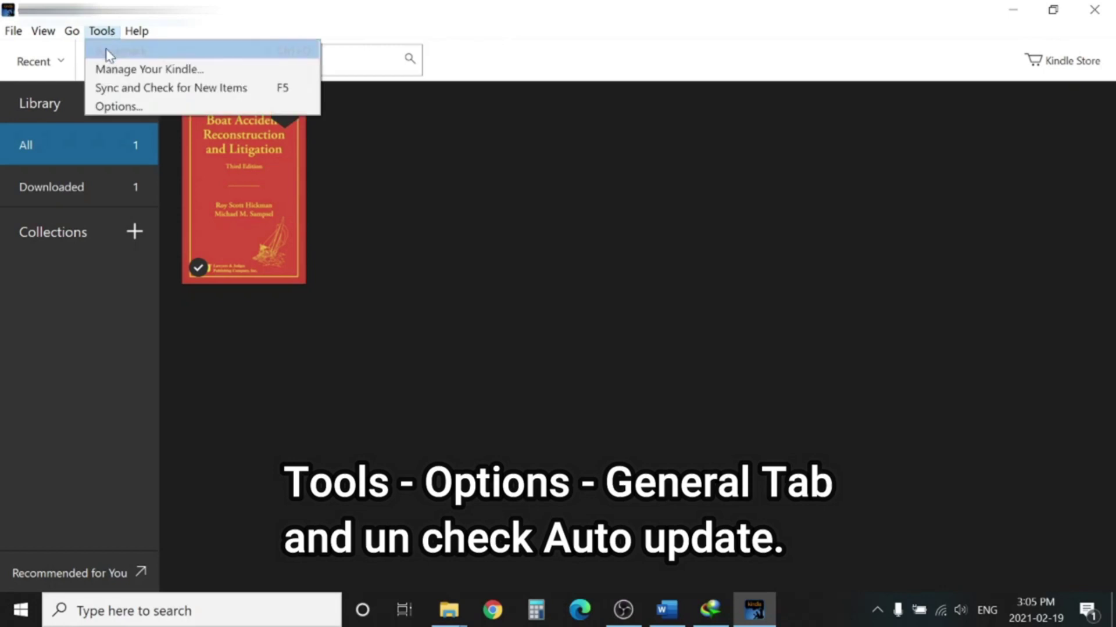
{"action": "left_click", "coordinate": [141, 108]}
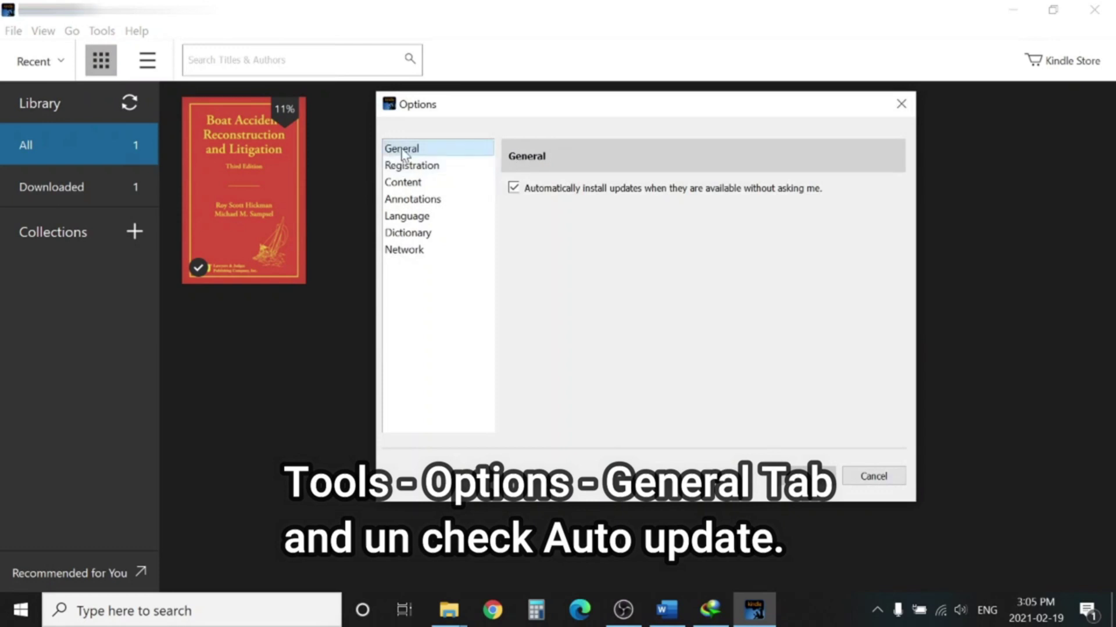
{"action": "left_click", "coordinate": [514, 189]}
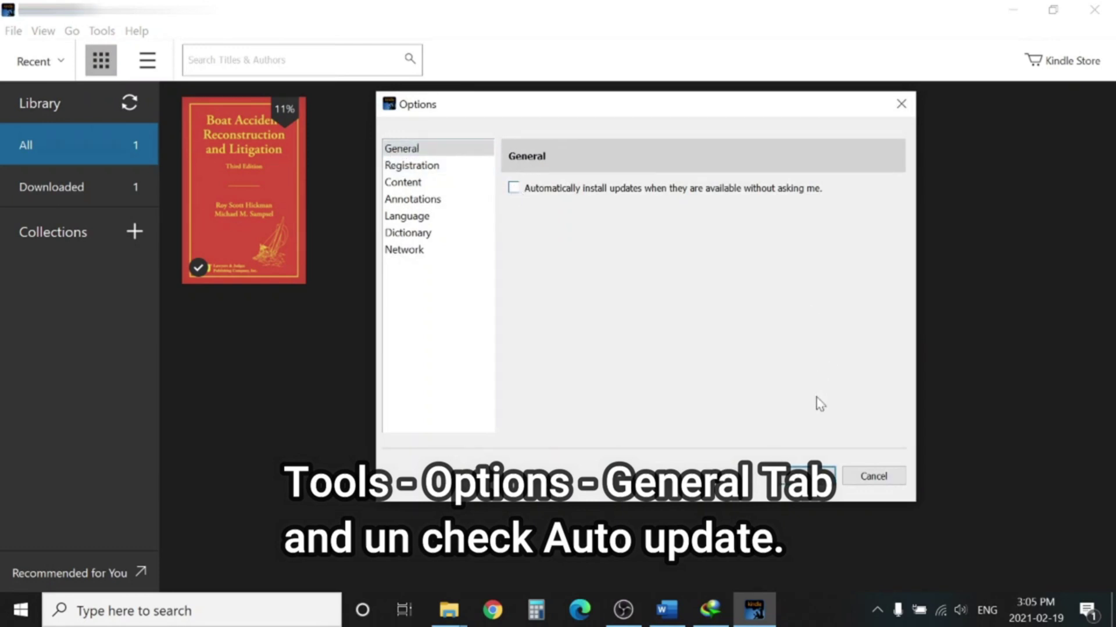
{"action": "left_click", "coordinate": [810, 476]}
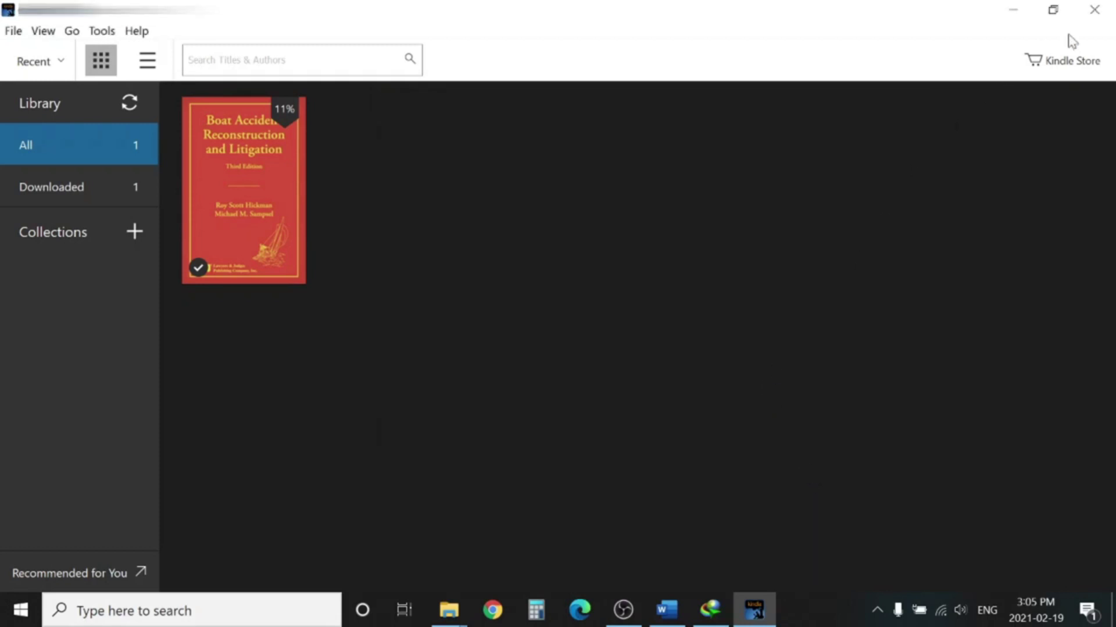
{"action": "left_click", "coordinate": [1095, 12]}
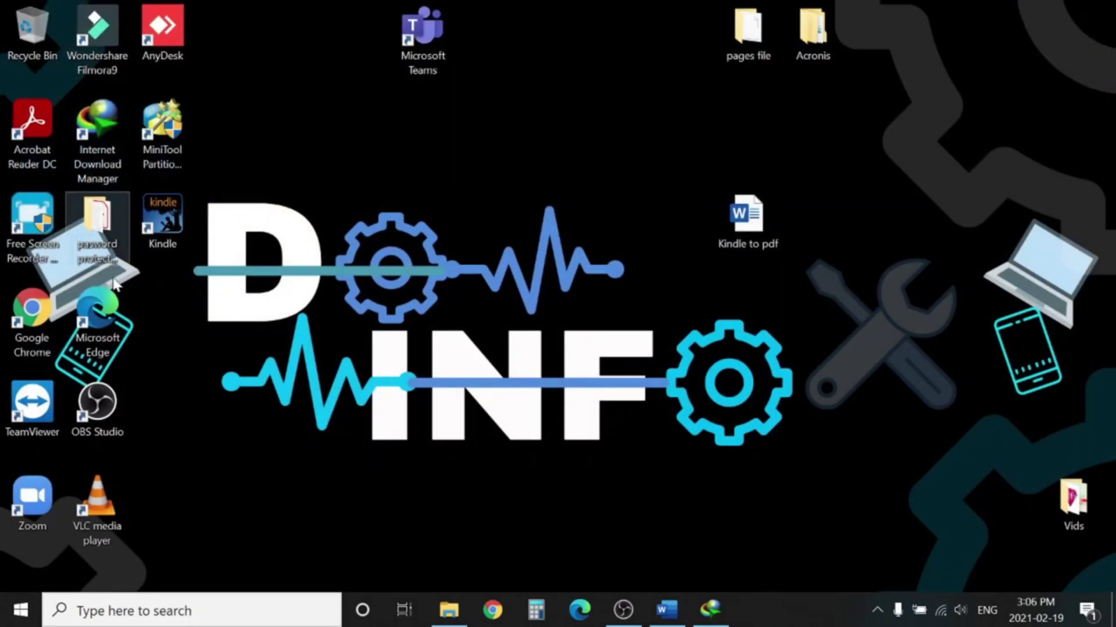
Delete the My Kindle Content folder from Documents and close File Explorer
{"action": "left_click", "coordinate": [438, 618]}
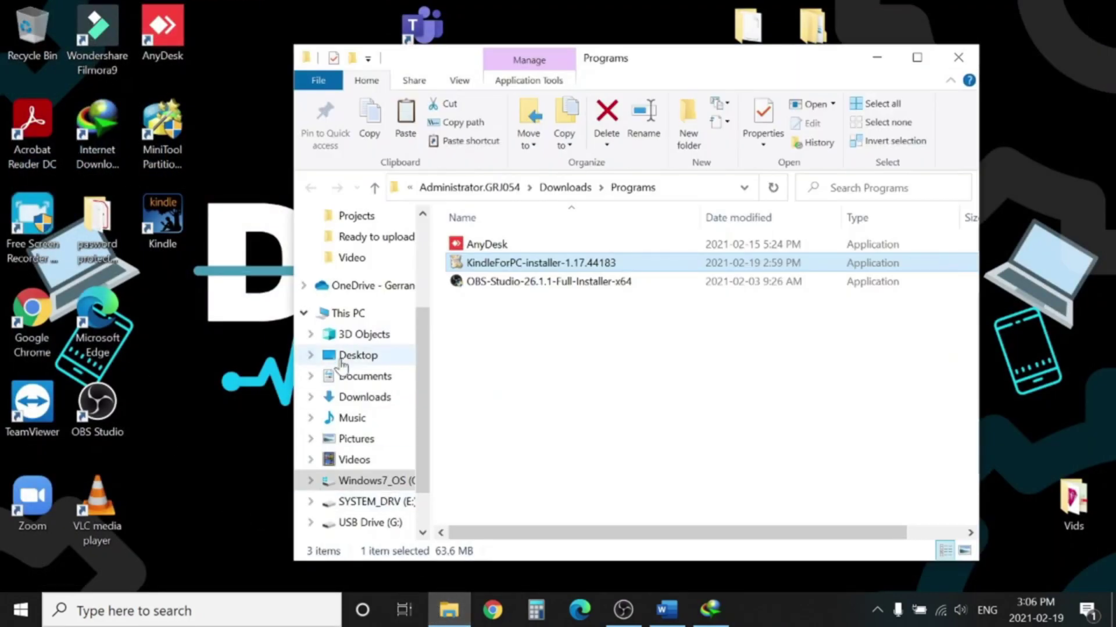
{"action": "left_click", "coordinate": [346, 377]}
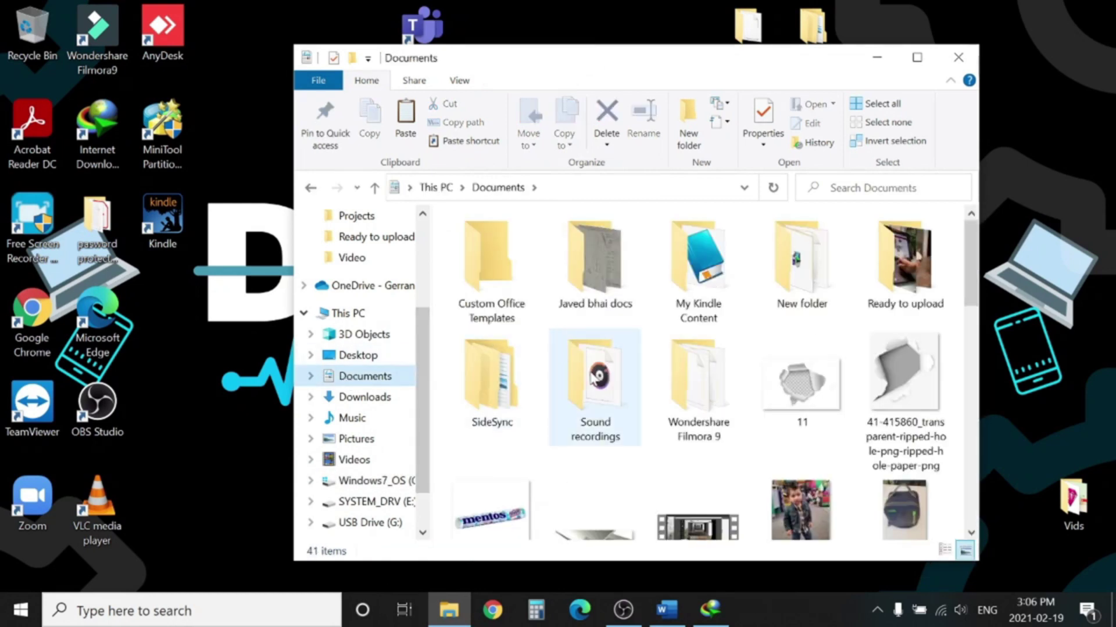
{"action": "left_click", "coordinate": [700, 303]}
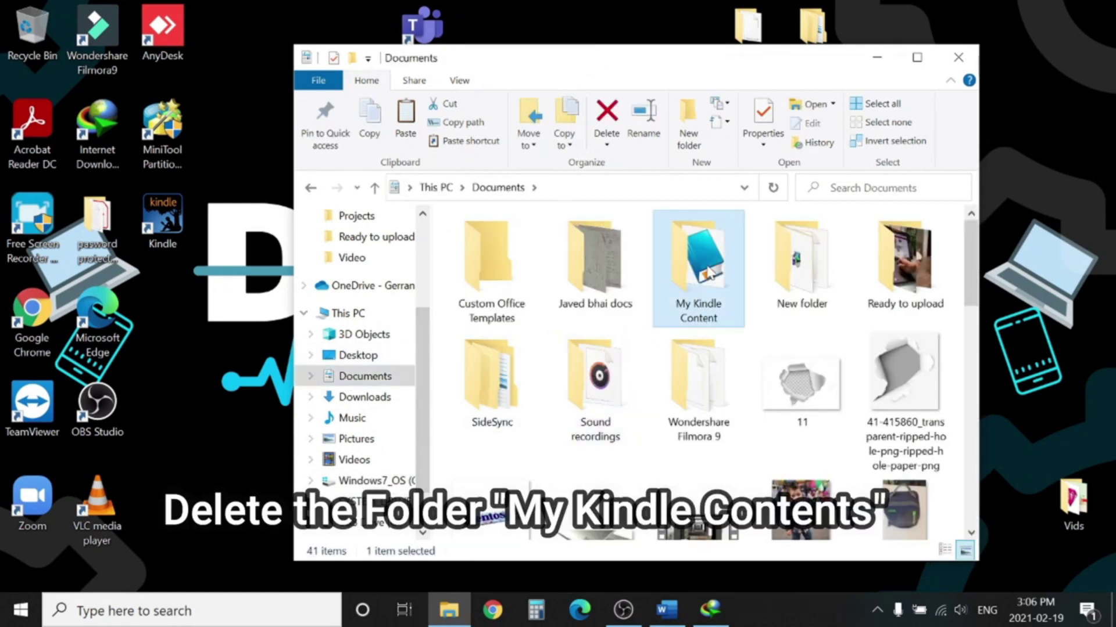
{"action": "right_click", "coordinate": [708, 273]}
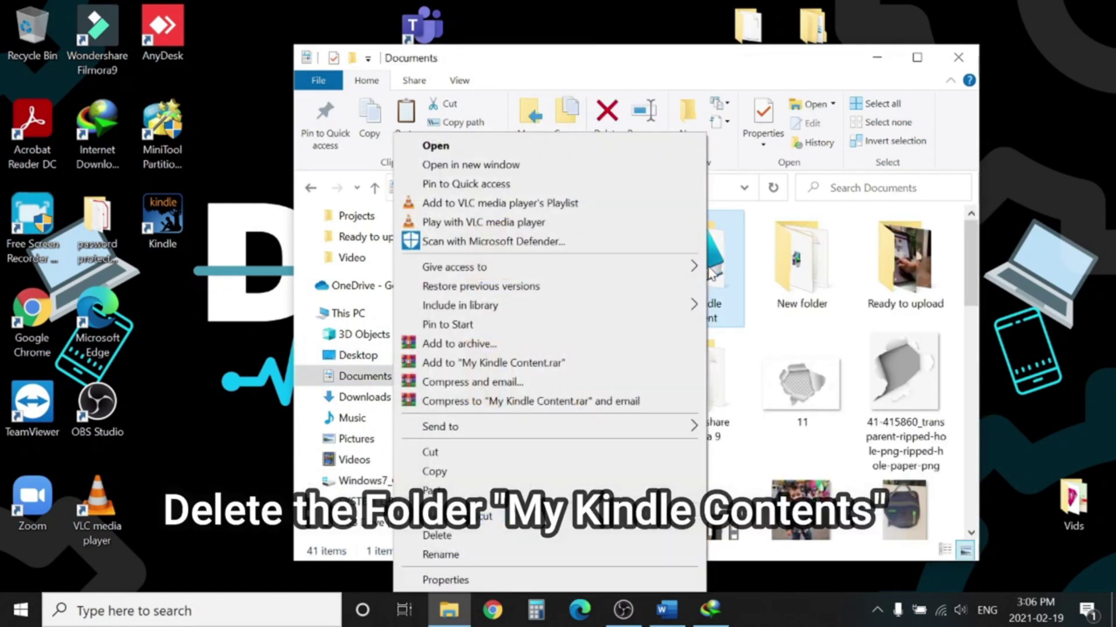
{"action": "left_click", "coordinate": [475, 543]}
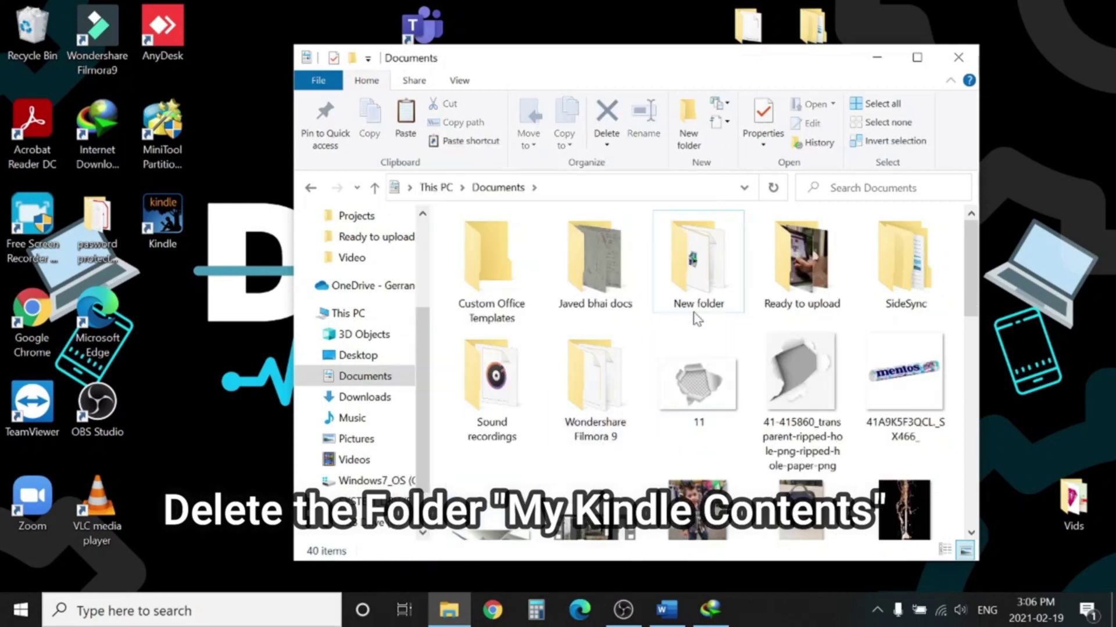
{"action": "left_click", "coordinate": [960, 54]}
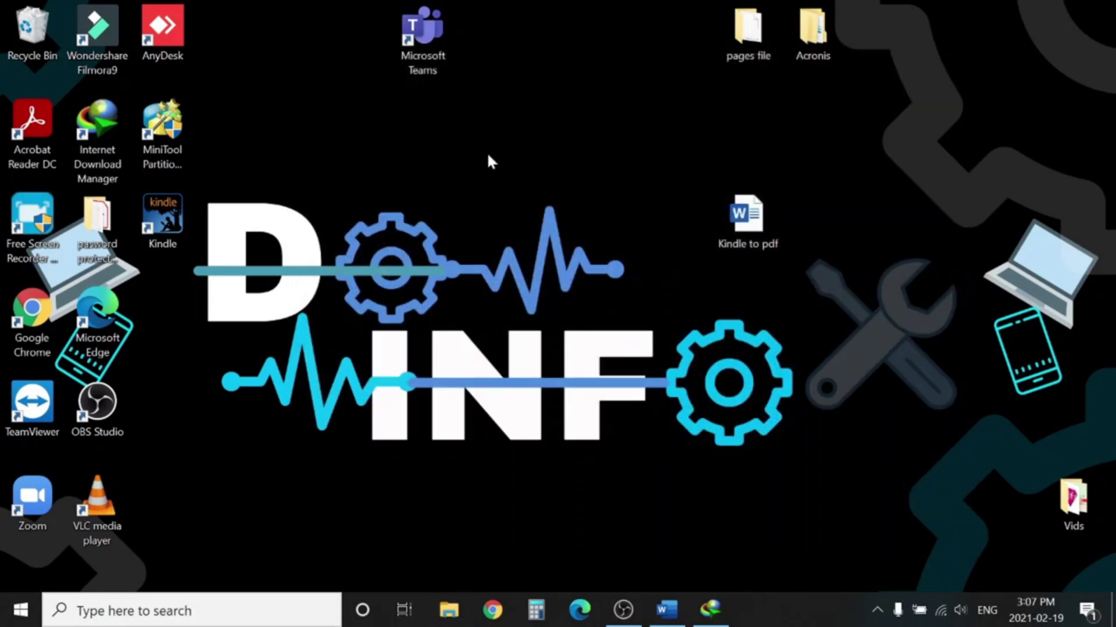
Refresh the desktop, check the tray icons, and reopen the Kindle installer from Downloads\Programs
{"action": "right_click", "coordinate": [487, 154]}
{"action": "left_click", "coordinate": [423, 206]}
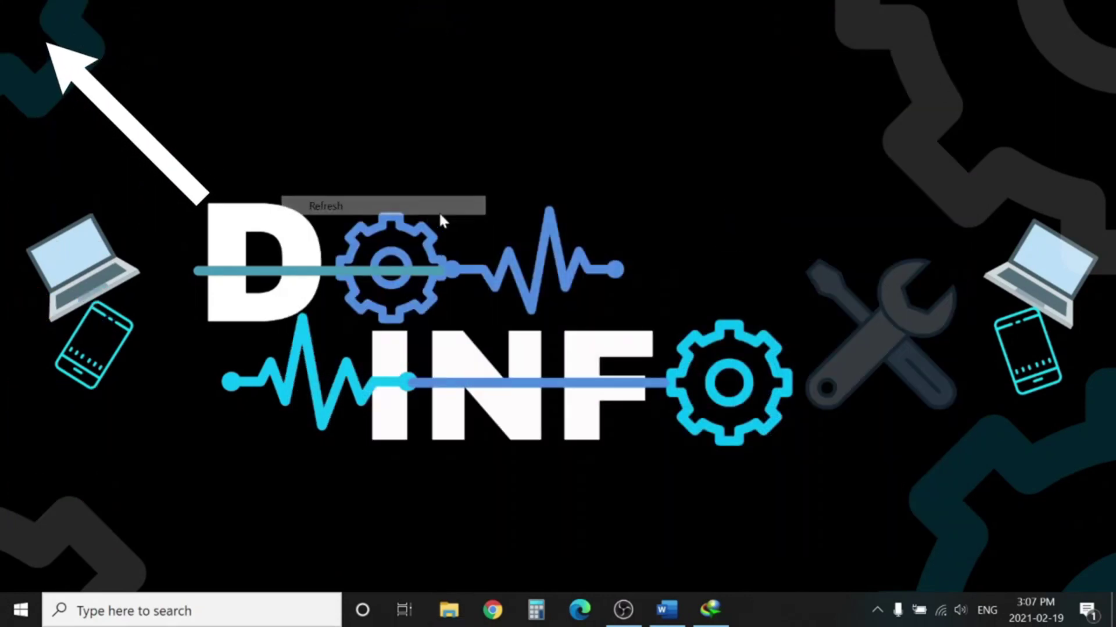
{"action": "left_click", "coordinate": [877, 610]}
{"action": "left_click", "coordinate": [873, 615]}
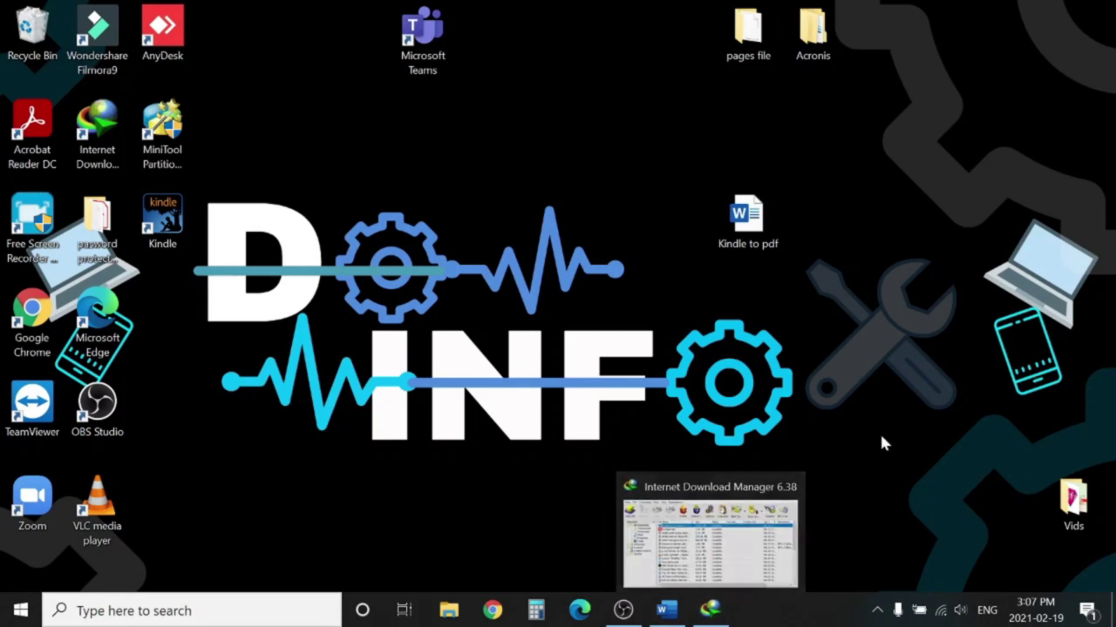
{"action": "left_click", "coordinate": [448, 610]}
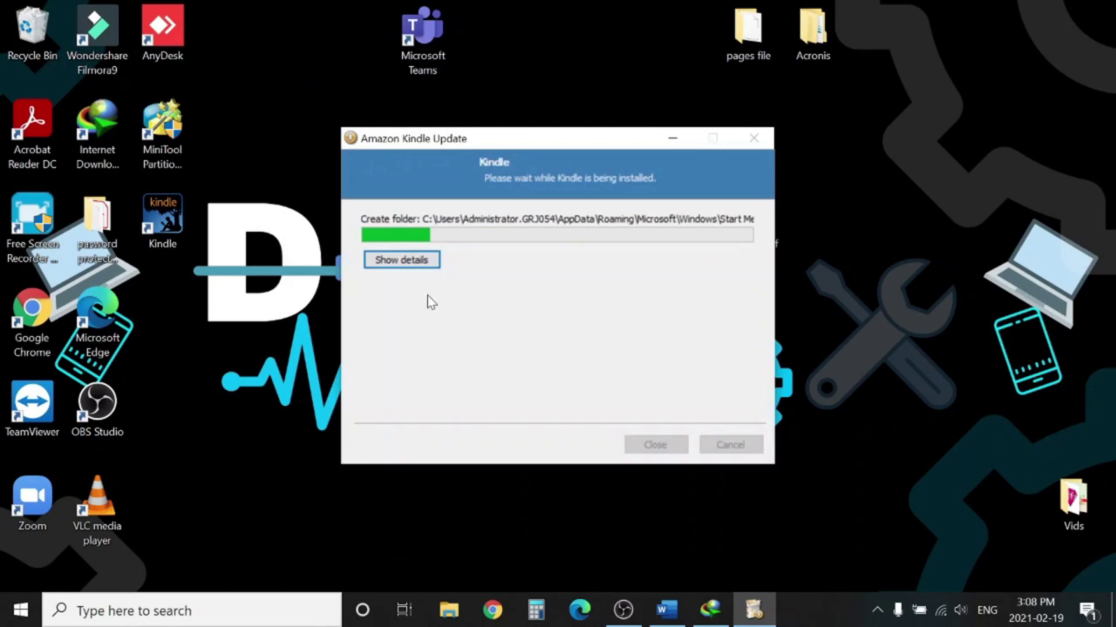
{"action": "right_click", "coordinate": [710, 609]}
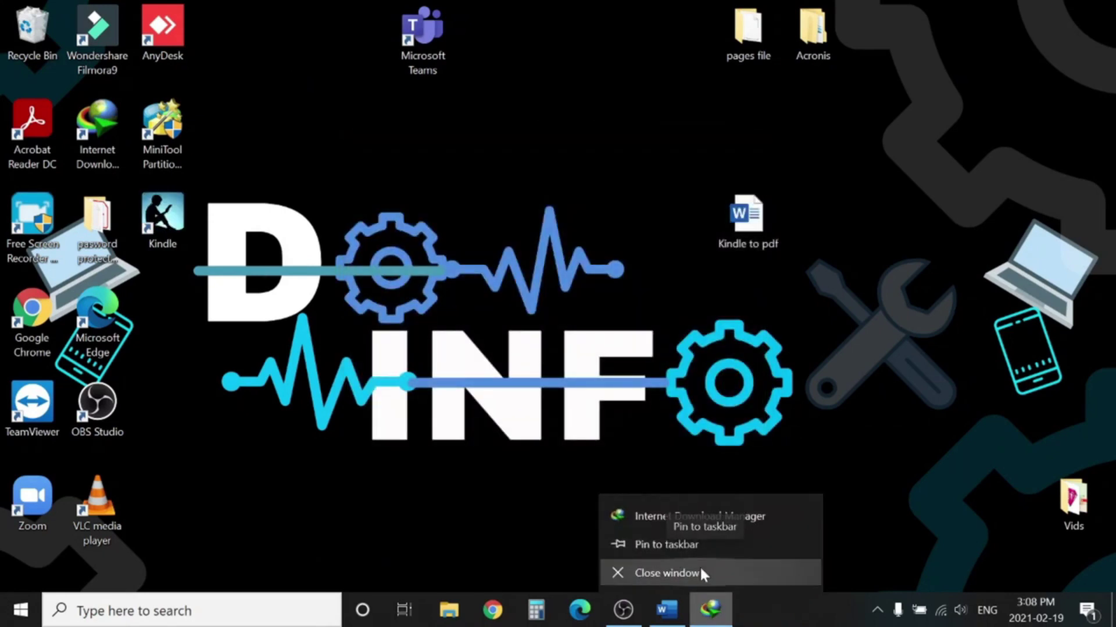
Close the download manager, accept the Kindle content folder, and download Boat Accident Reconstruction and Litigation
{"action": "left_click", "coordinate": [683, 573]}
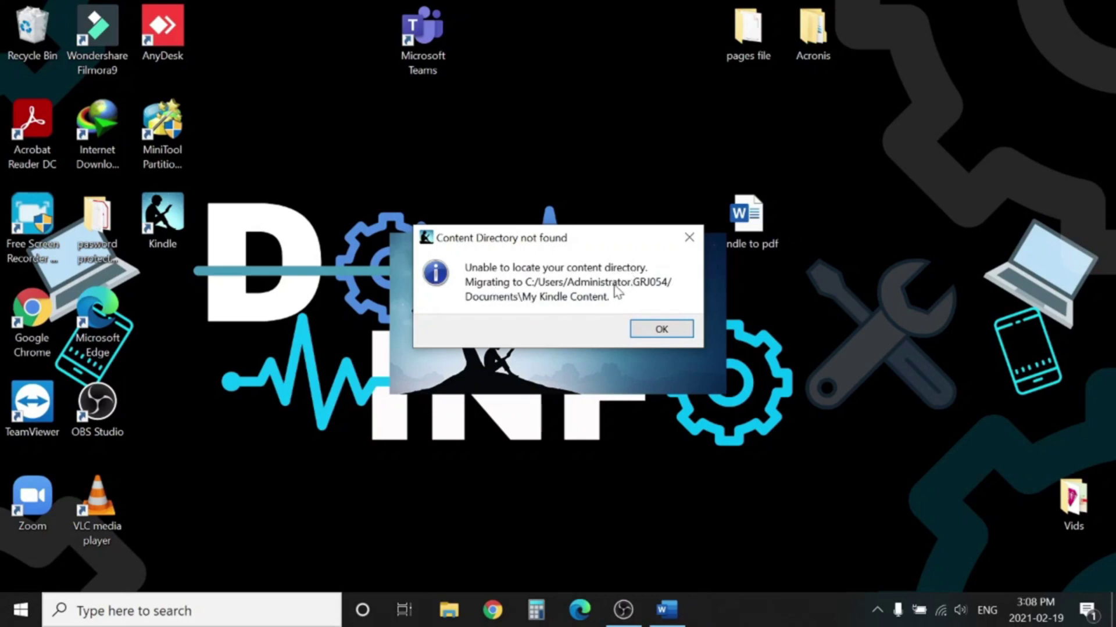
{"action": "left_click", "coordinate": [655, 330]}
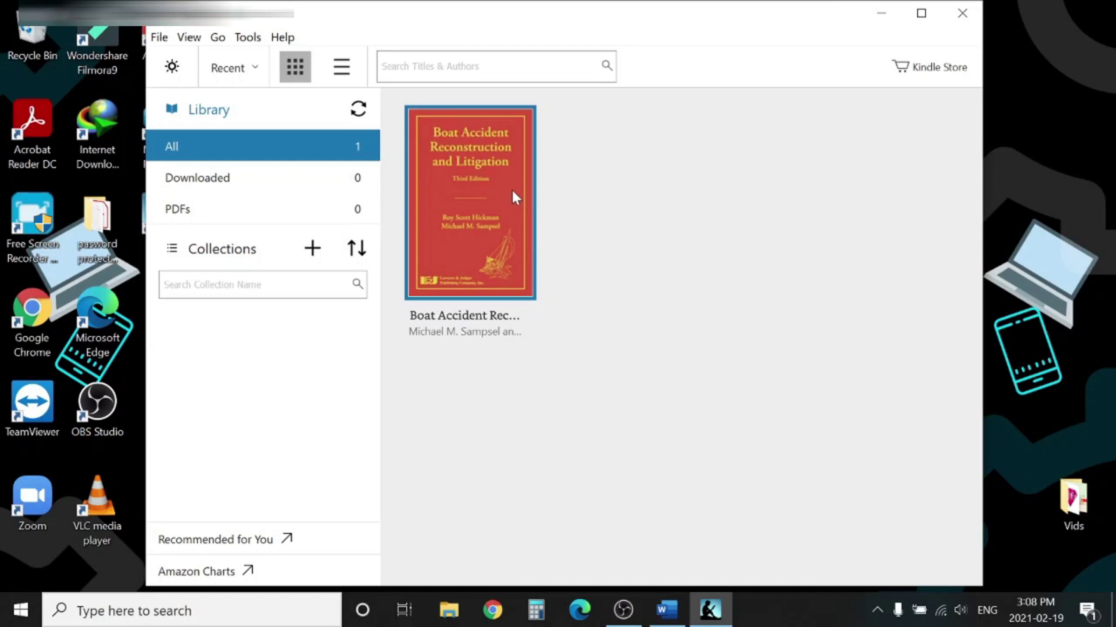
{"action": "double_click", "coordinate": [470, 219]}
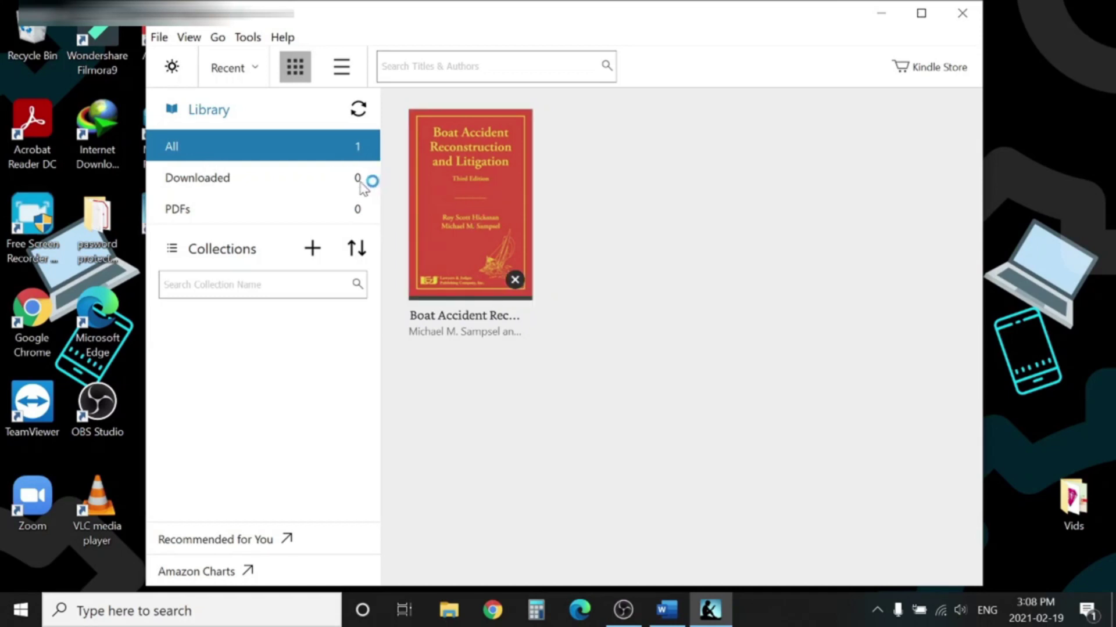
Verify automatic updates remain off in Kindle Options > General, cancel, and close Kindle
{"action": "left_click", "coordinate": [248, 37]}
{"action": "left_click", "coordinate": [263, 131]}
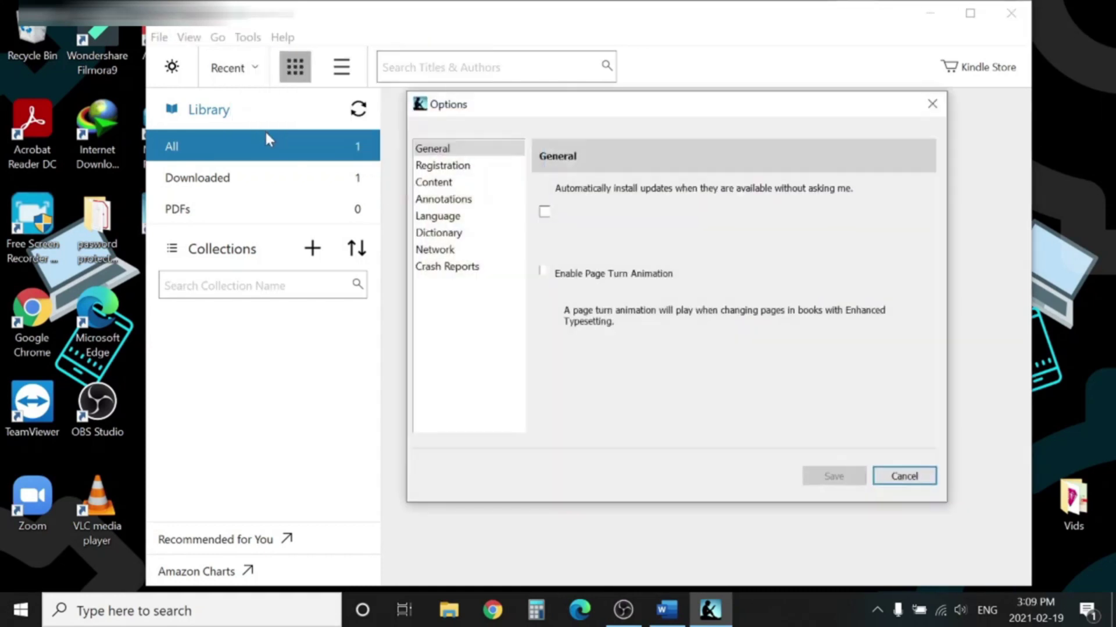
{"action": "left_click", "coordinate": [453, 149]}
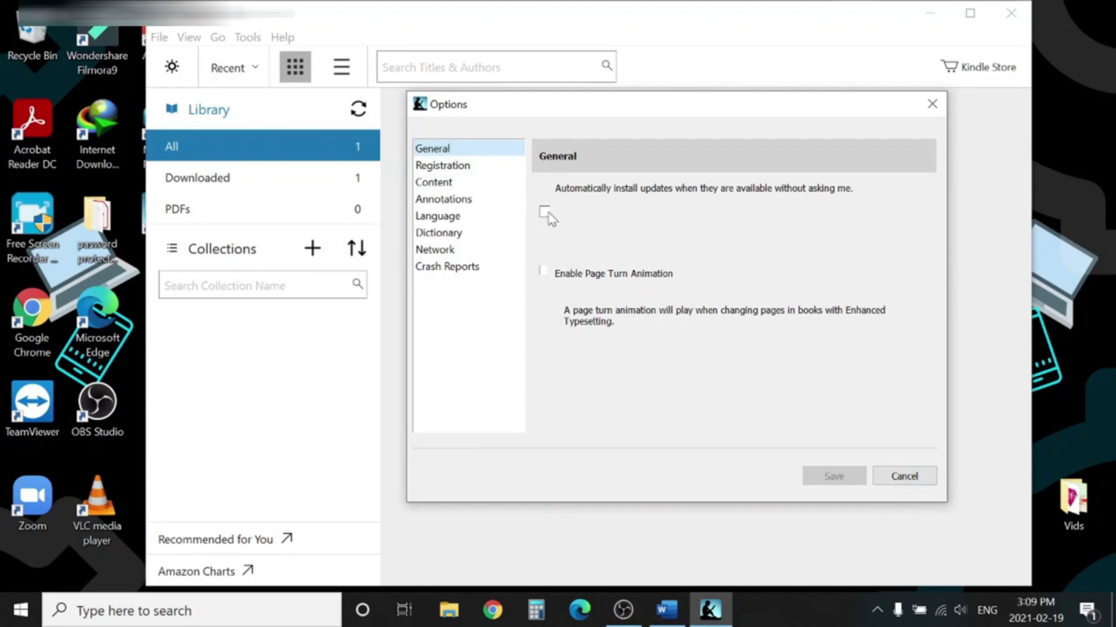
{"action": "left_click", "coordinate": [892, 476]}
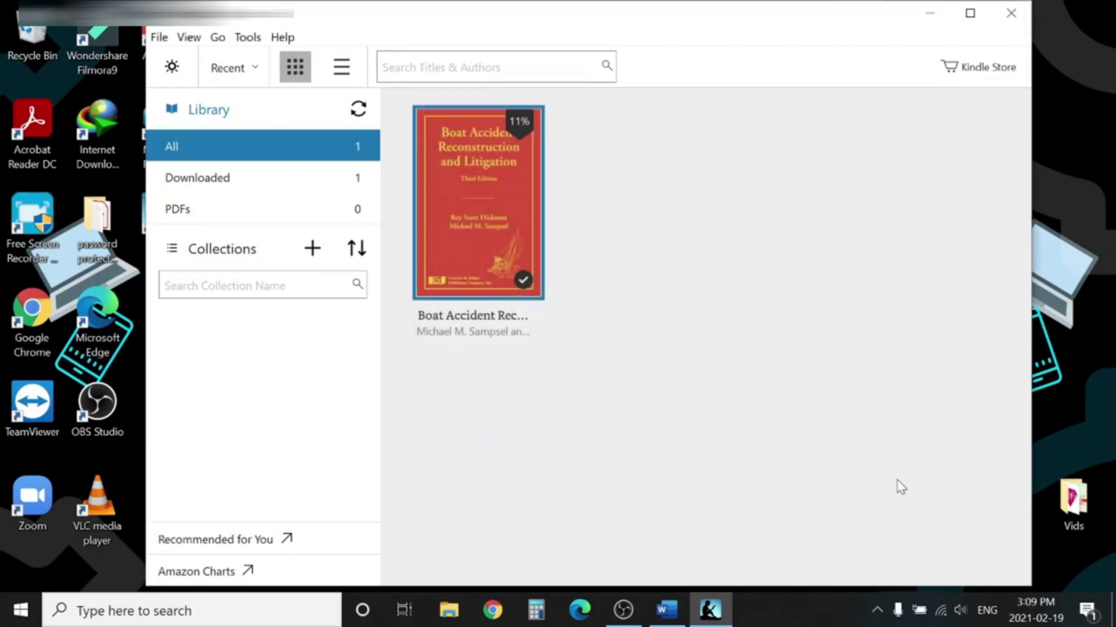
{"action": "left_click", "coordinate": [1011, 13]}
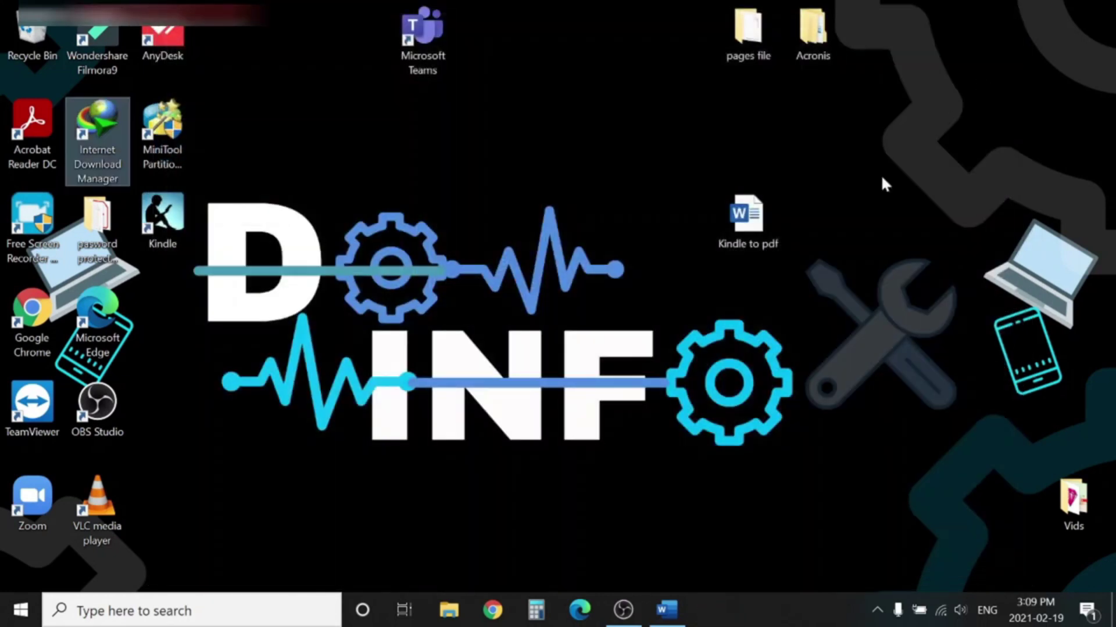
Download the calibre 4.23.0 Windows 64-bit installer (118 MB) from the Step 2 link in the notes
{"action": "left_click", "coordinate": [667, 610]}
{"action": "mouse_move", "coordinate": [623, 610]}
{"action": "left_click_drag", "start_coordinate": [139, 279], "coordinate": [377, 355]}
{"action": "left_click", "coordinate": [207, 405]}
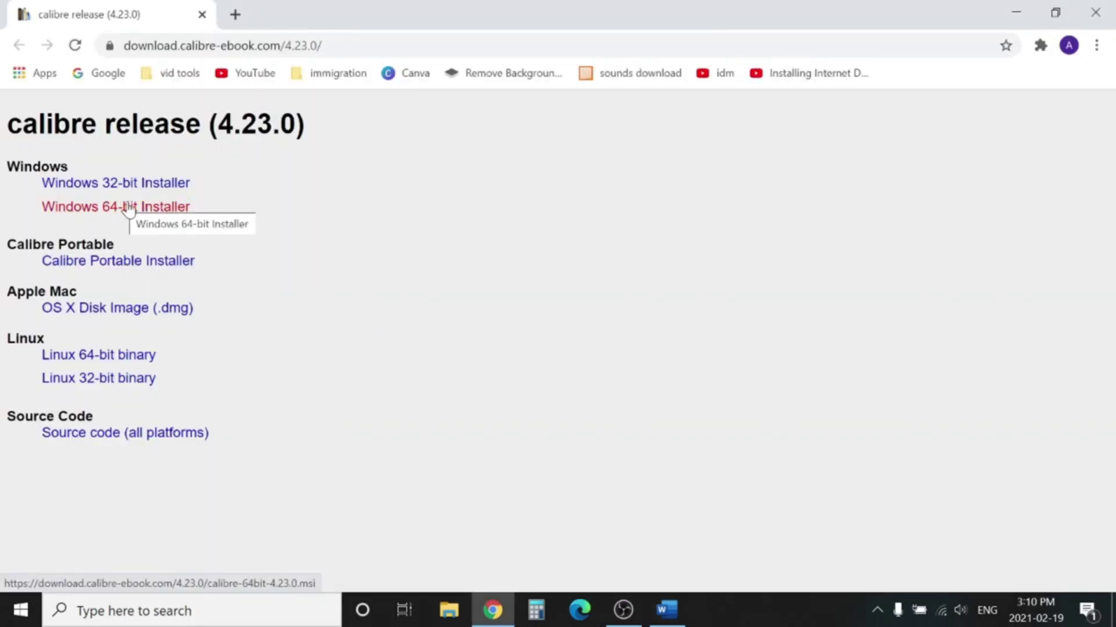
{"action": "left_click", "coordinate": [128, 208]}
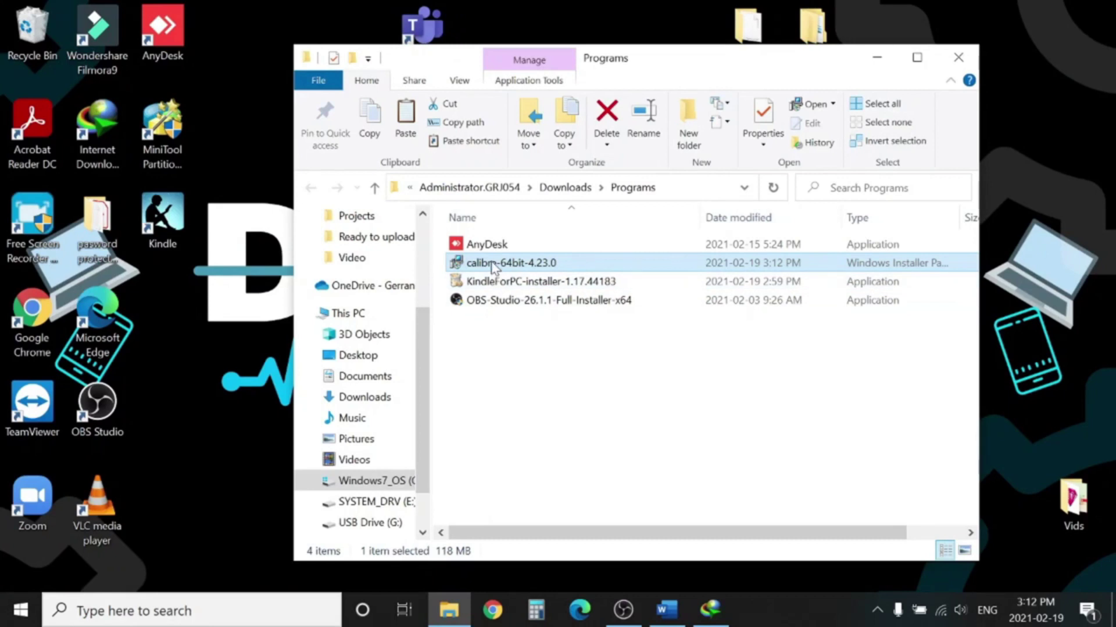
Install calibre 4.23 with the default library, finish the welcome wizard, and decline the 5.11 update
{"action": "double_click", "coordinate": [493, 265]}
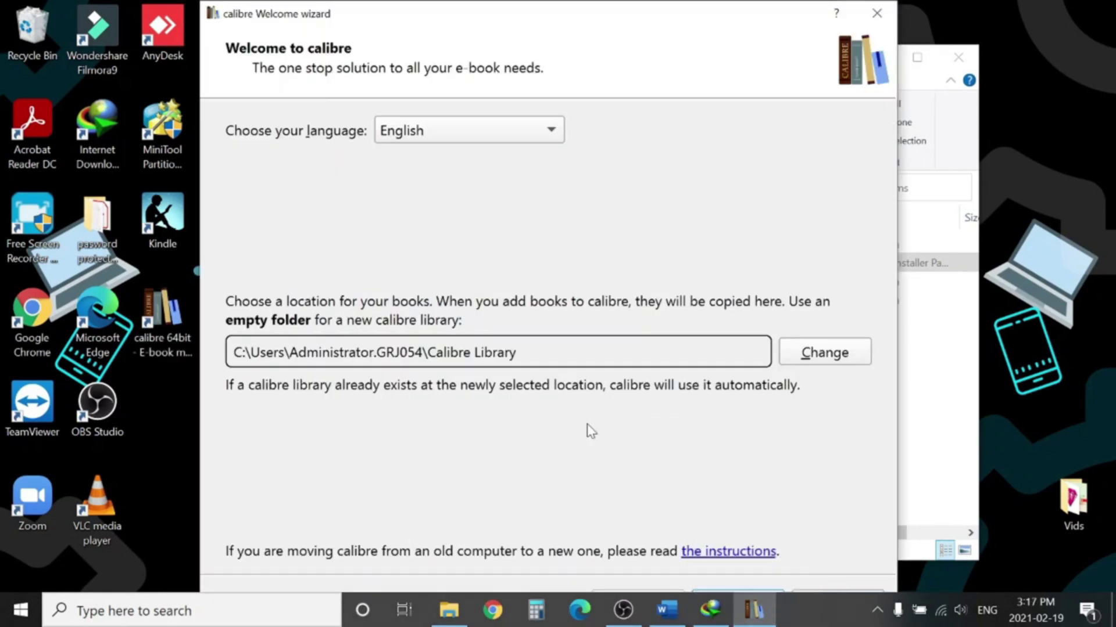
{"action": "key", "text": "Return"}
{"action": "key", "text": "Return"}
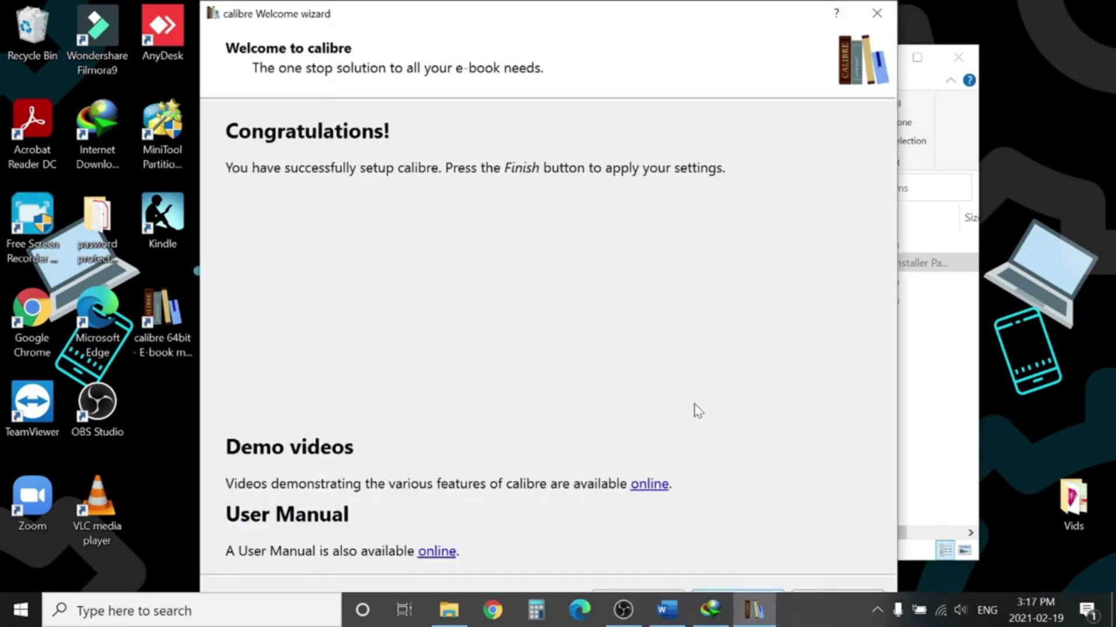
{"action": "key", "text": "Return"}
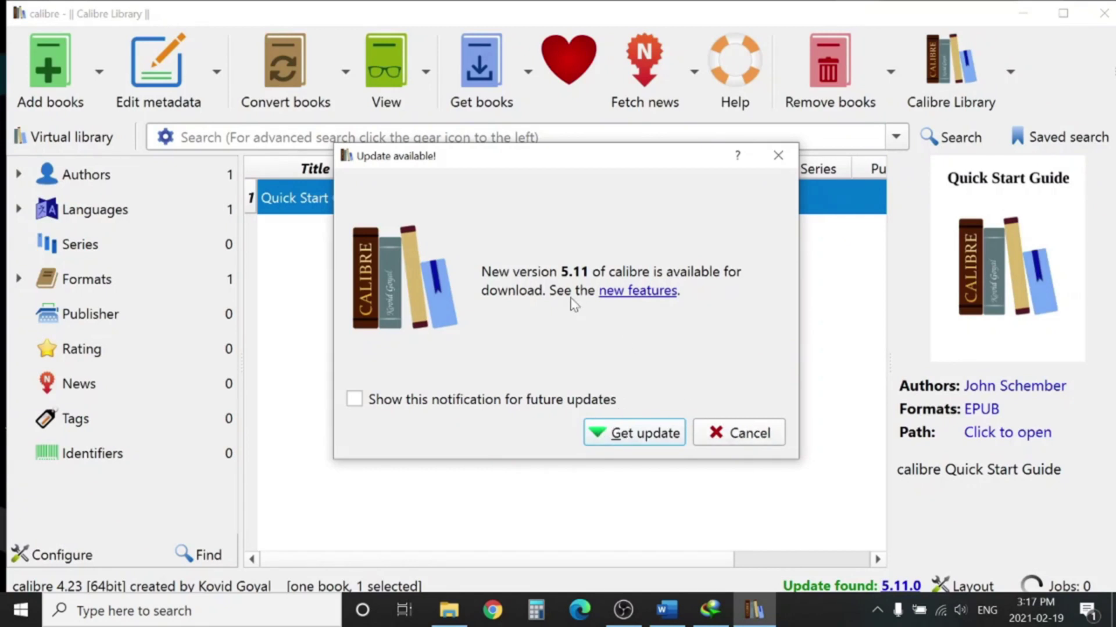
{"action": "left_click", "coordinate": [738, 437]}
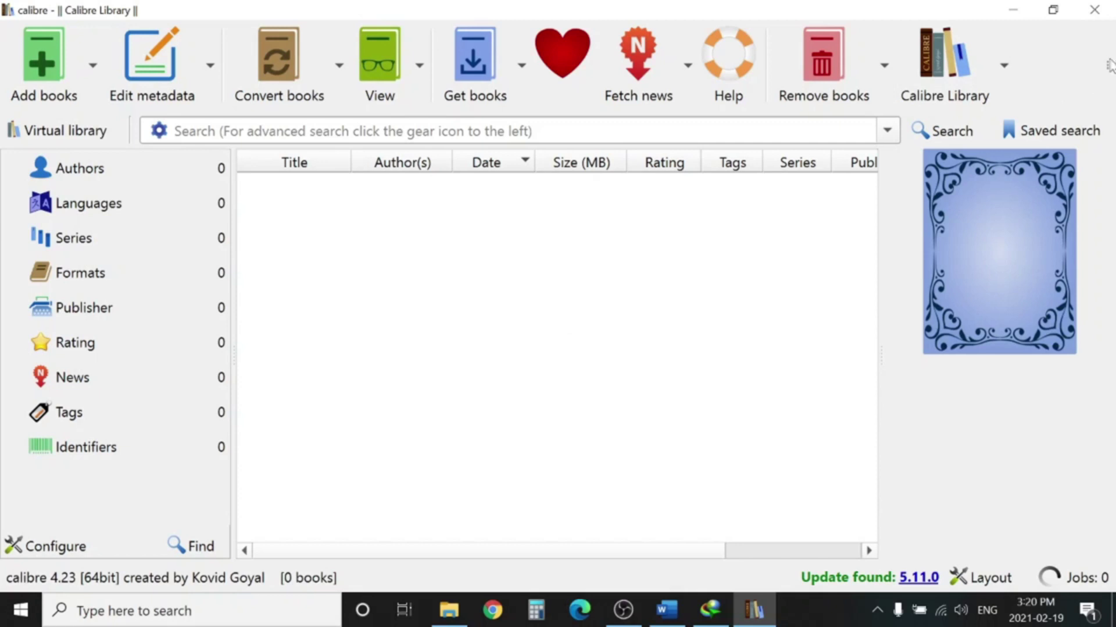
{"action": "left_click", "coordinate": [1106, 81]}
{"action": "left_click", "coordinate": [372, 153]}
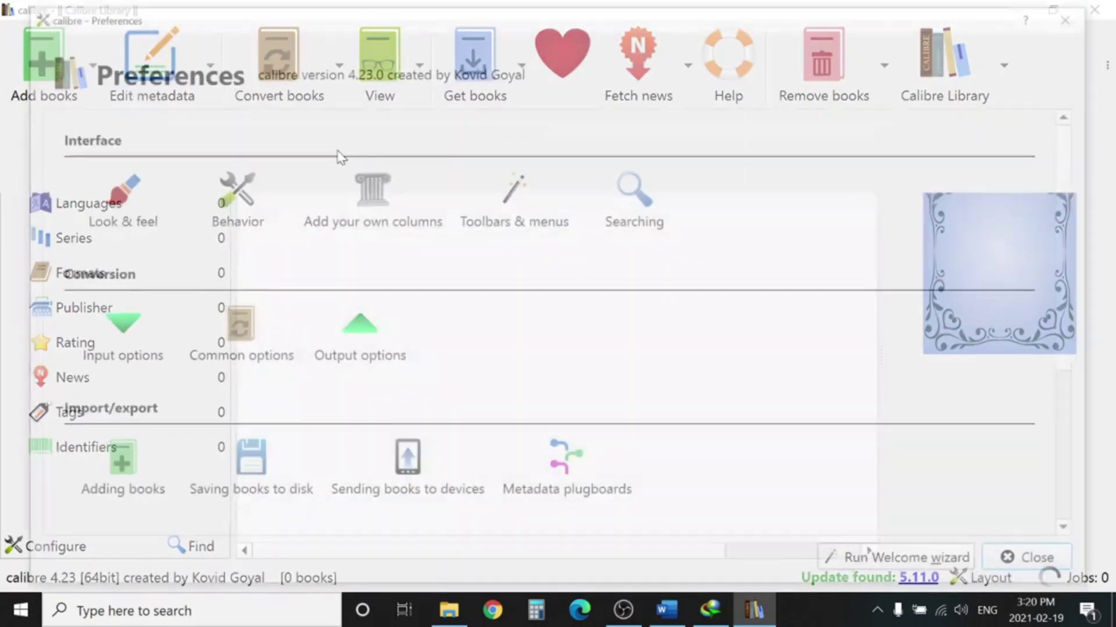
{"action": "scroll", "coordinate": [447, 313], "scroll_direction": "down", "scroll_amount": 5}
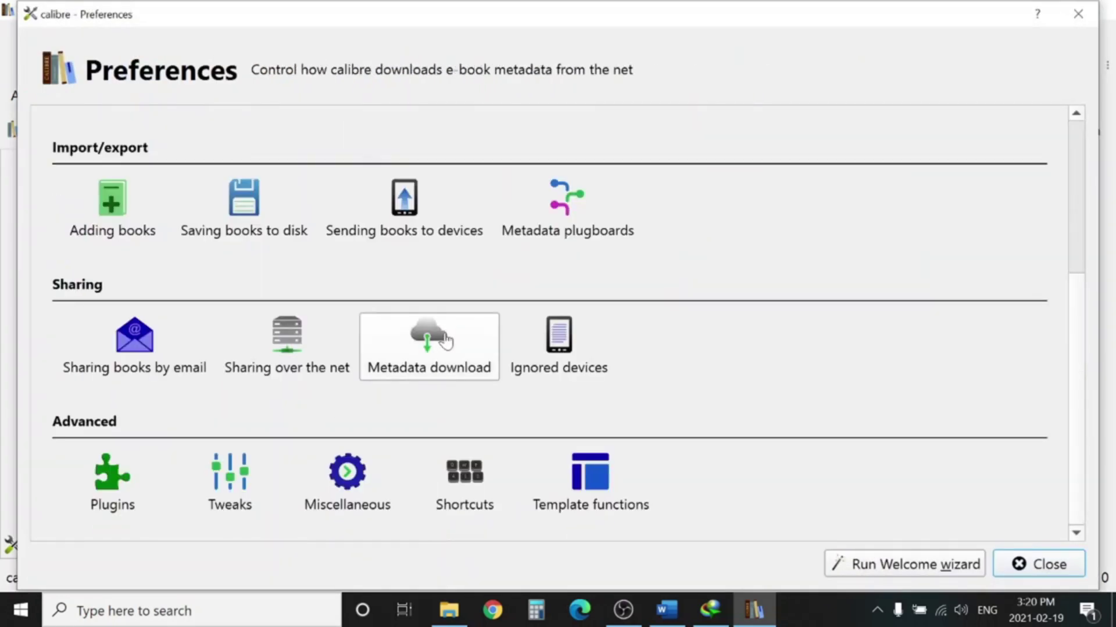
{"action": "left_click", "coordinate": [129, 474]}
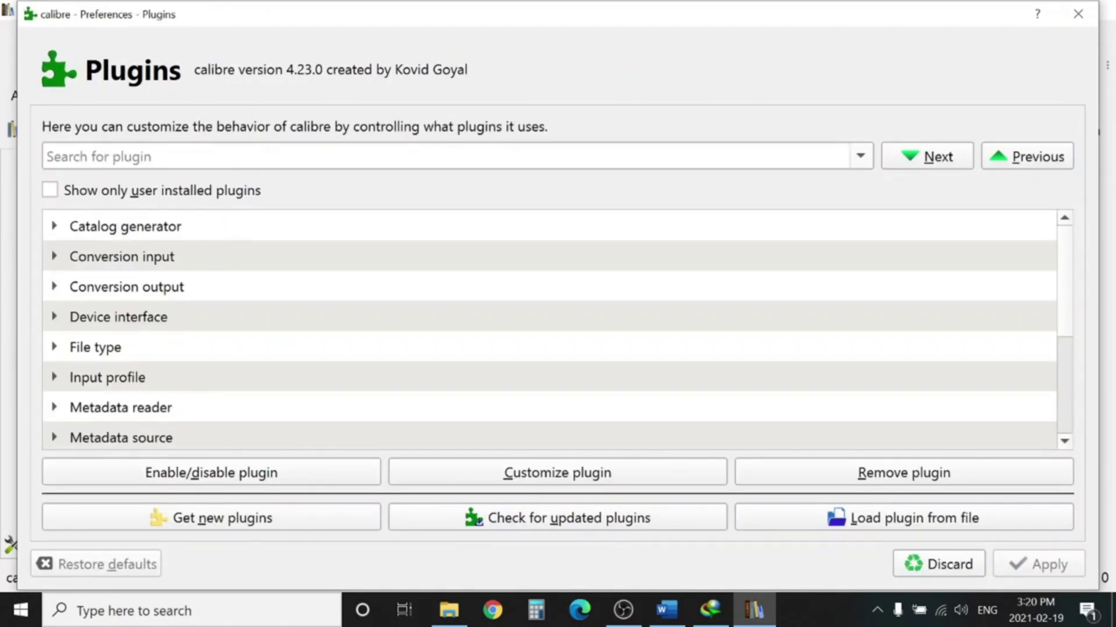
{"action": "left_click", "coordinate": [48, 156]}
{"action": "type", "text": "DeDRM"}
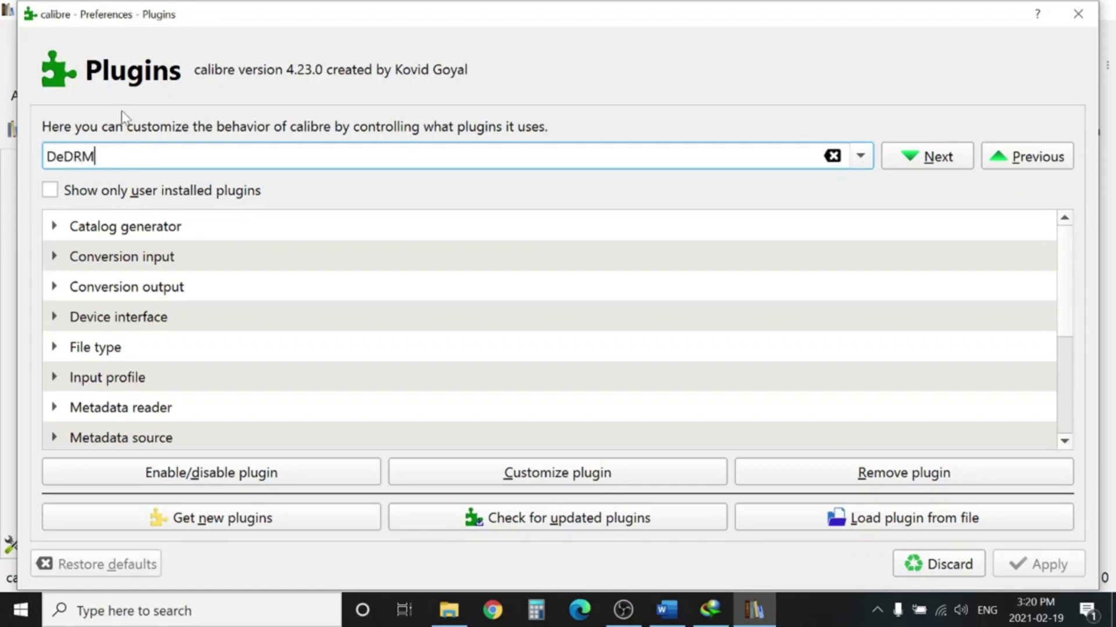
{"action": "key", "text": "Return"}
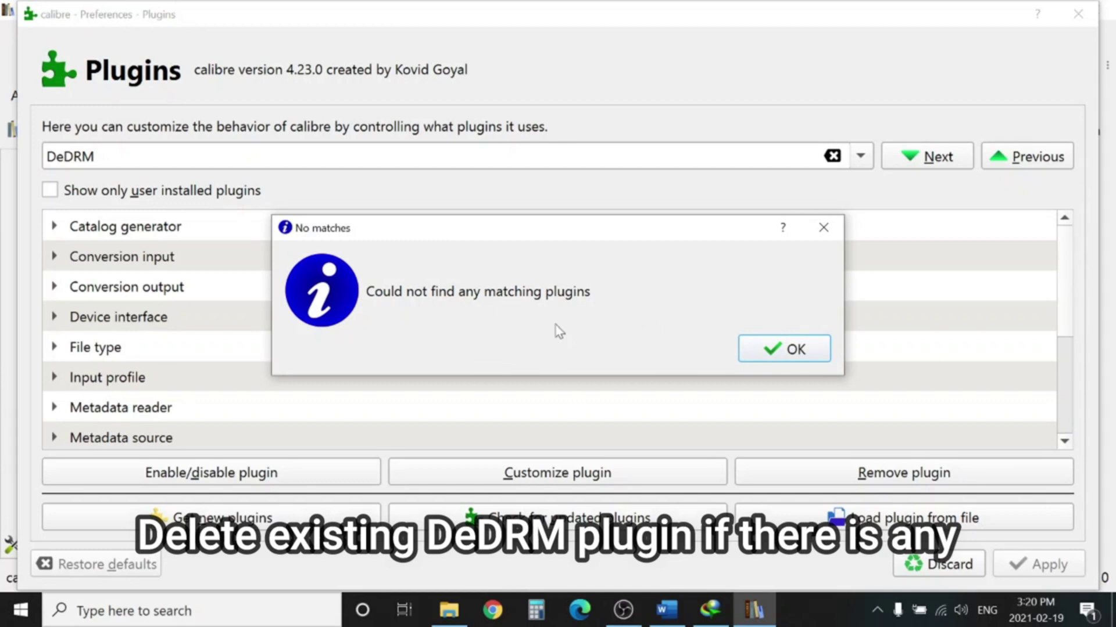
{"action": "left_click", "coordinate": [796, 350]}
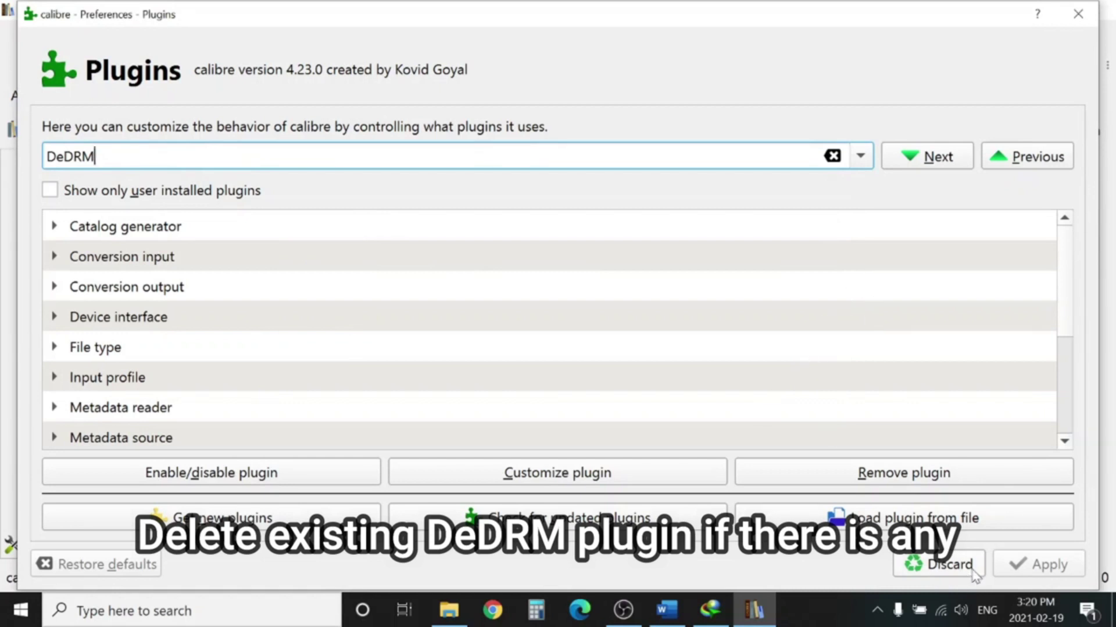
{"action": "left_click", "coordinate": [1069, 17]}
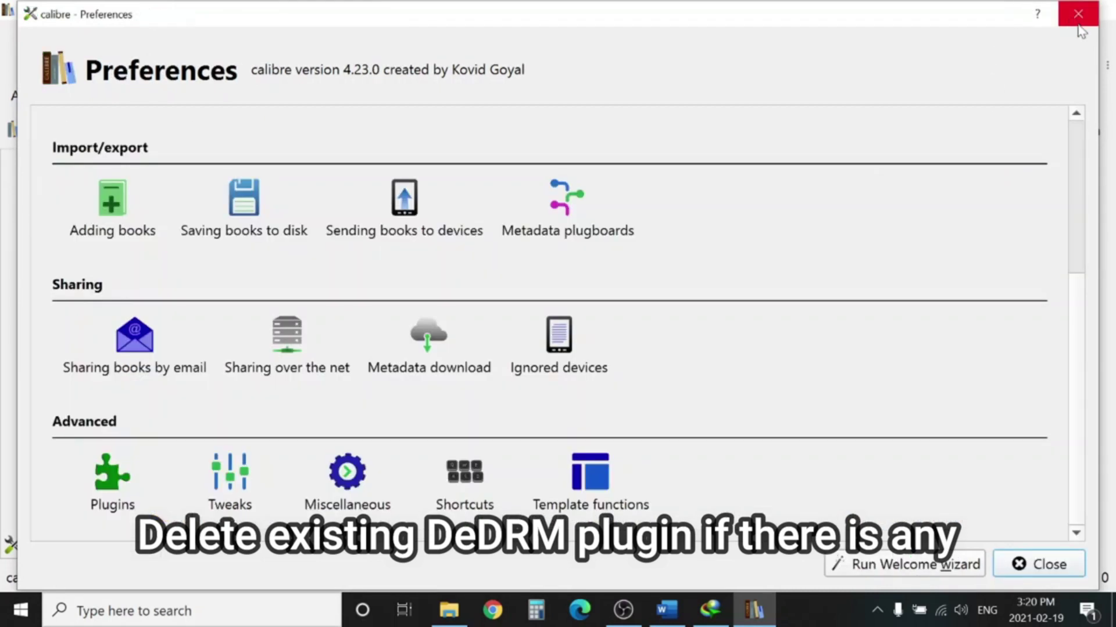
{"action": "left_click", "coordinate": [1078, 17]}
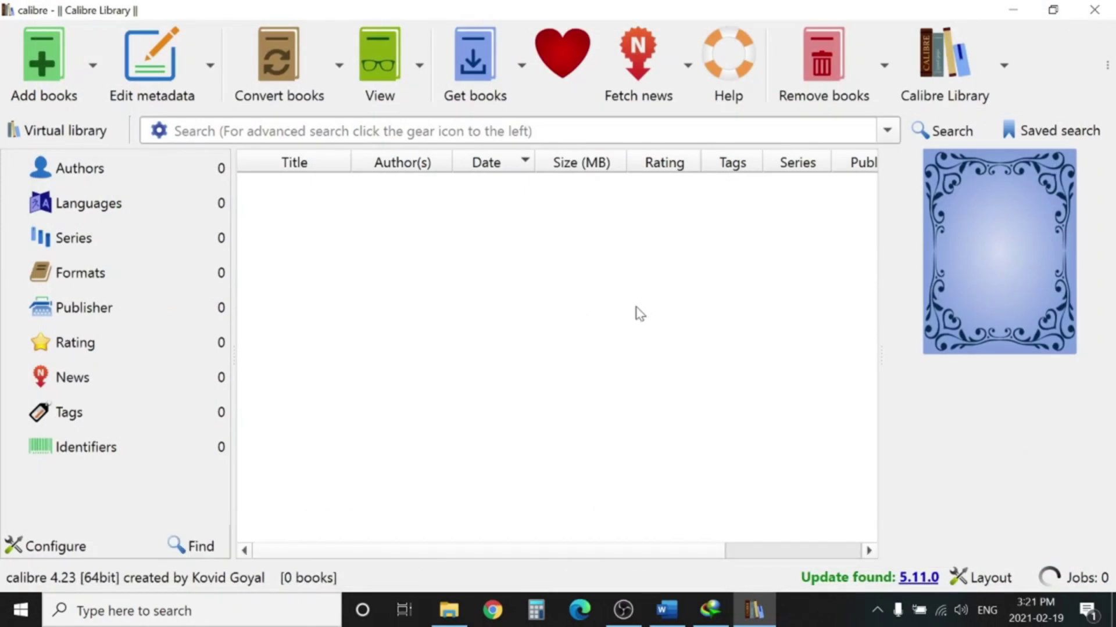
Open the DeDRM_plugin.zip link under Step 3 in the Word guide
{"action": "left_click", "coordinate": [667, 610]}
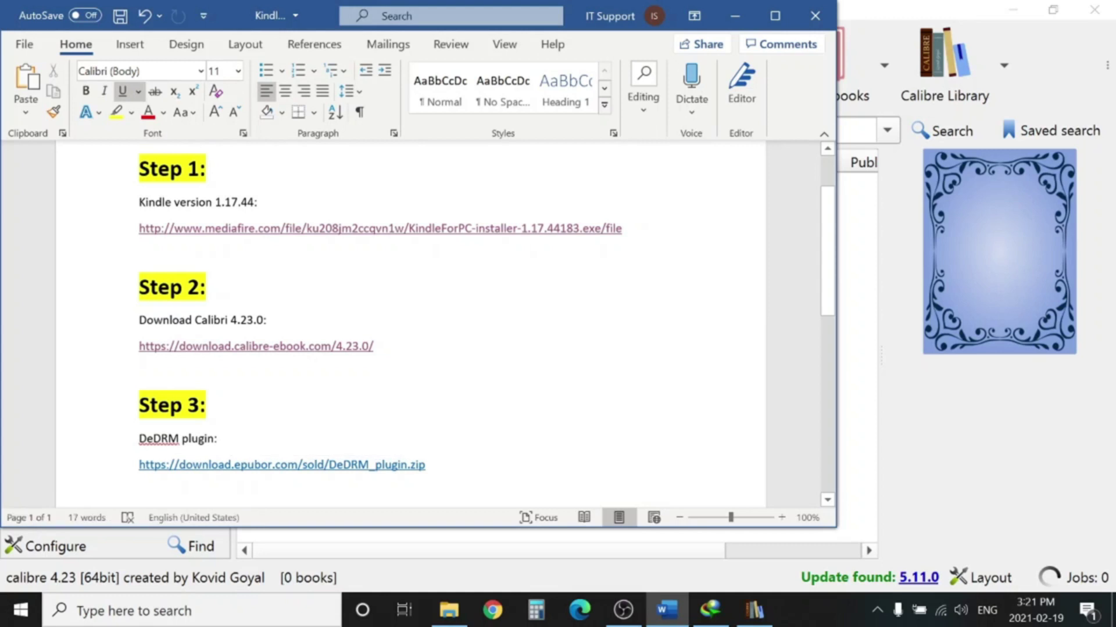
{"action": "left_click", "coordinate": [329, 465], "text": "ctrl"}
Open calibre's Preferences and go to the Plugins settings
{"action": "left_click", "coordinate": [735, 15]}
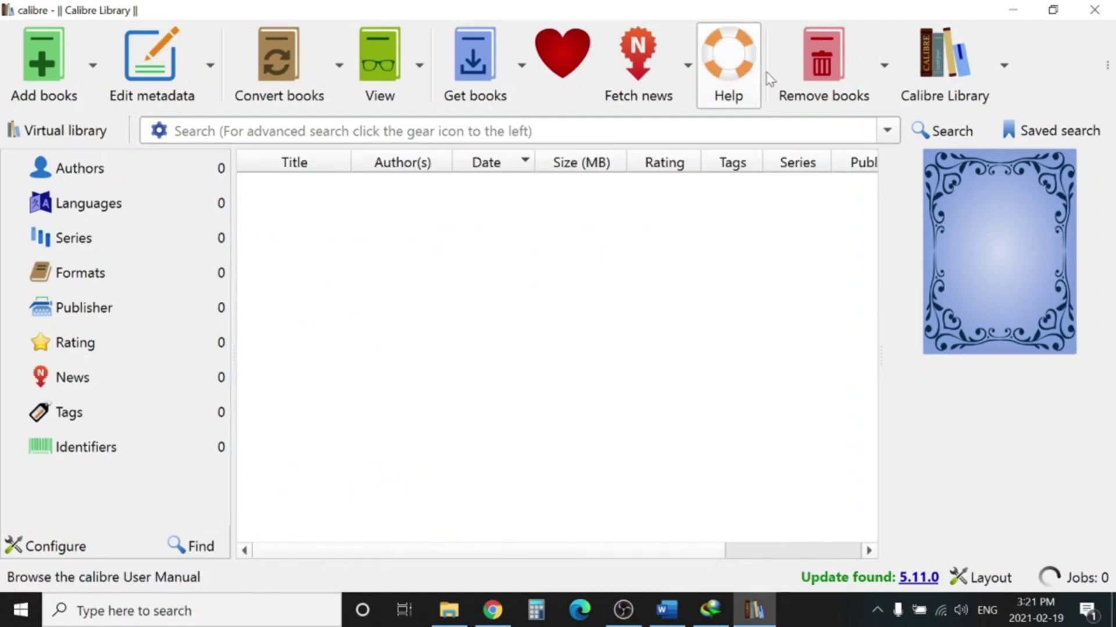
{"action": "left_click", "coordinate": [340, 150]}
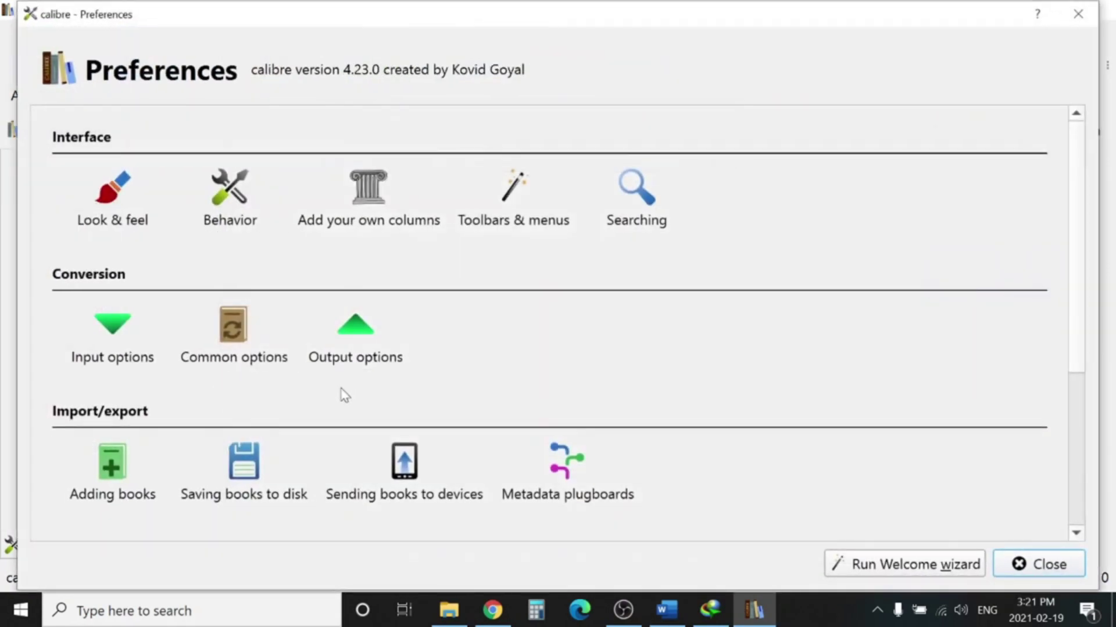
{"action": "scroll", "coordinate": [341, 399], "scroll_direction": "down", "scroll_amount": 4}
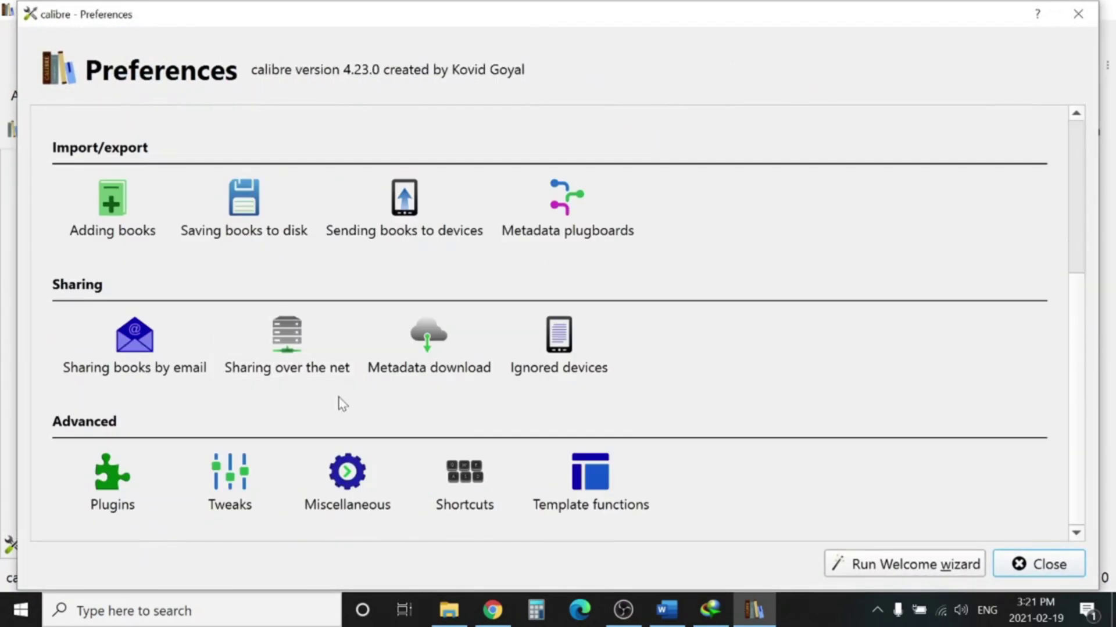
{"action": "left_click", "coordinate": [127, 477]}
{"action": "scroll", "coordinate": [284, 416], "scroll_direction": "down", "scroll_amount": 1}
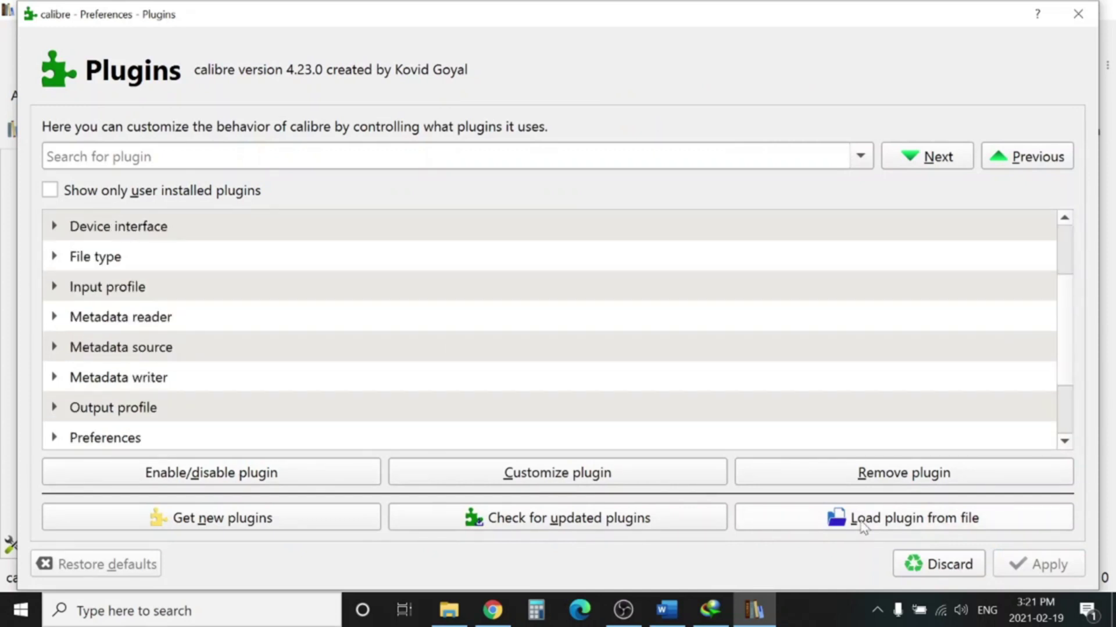
Install the DeDRM_plugin file from Downloads, accepting the security warning, and apply the changes
{"action": "left_click", "coordinate": [864, 525]}
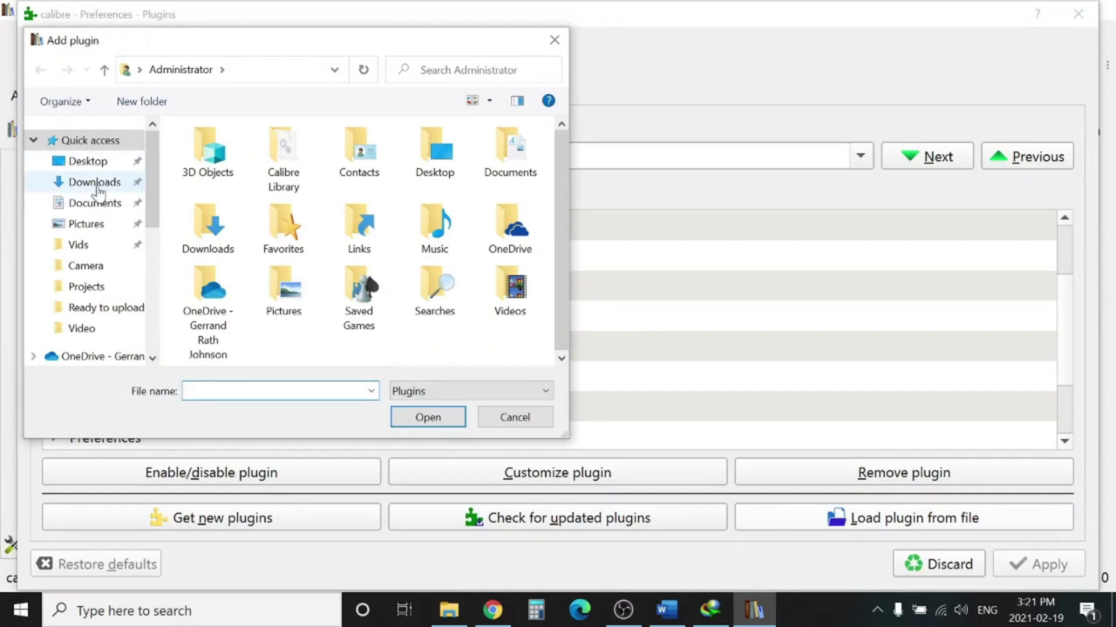
{"action": "left_click", "coordinate": [95, 185]}
{"action": "left_click", "coordinate": [221, 195]}
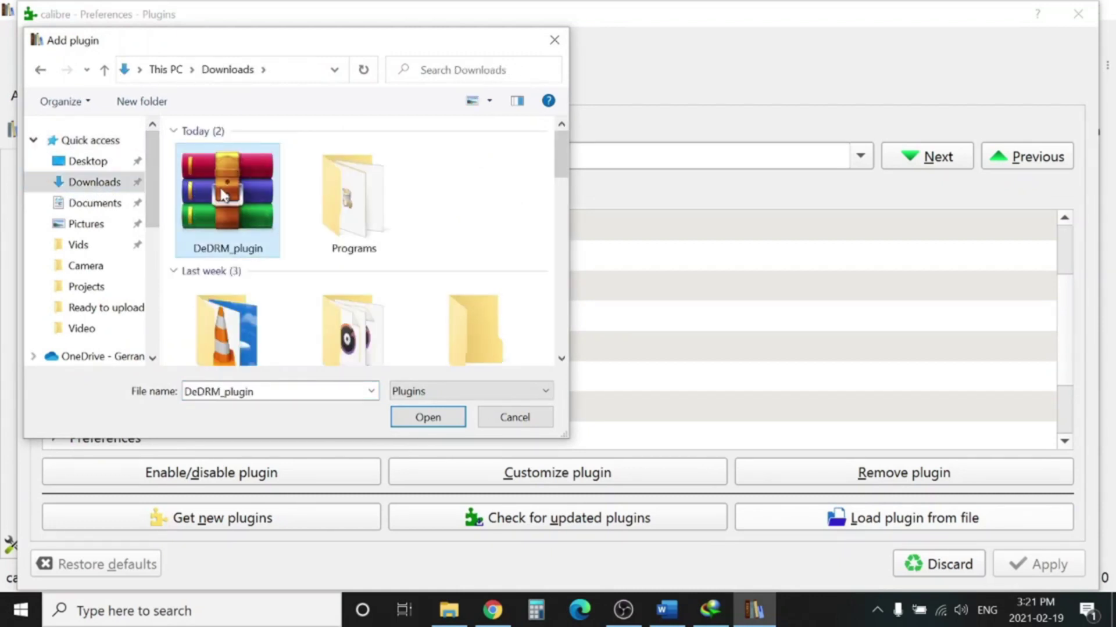
{"action": "left_click", "coordinate": [414, 418]}
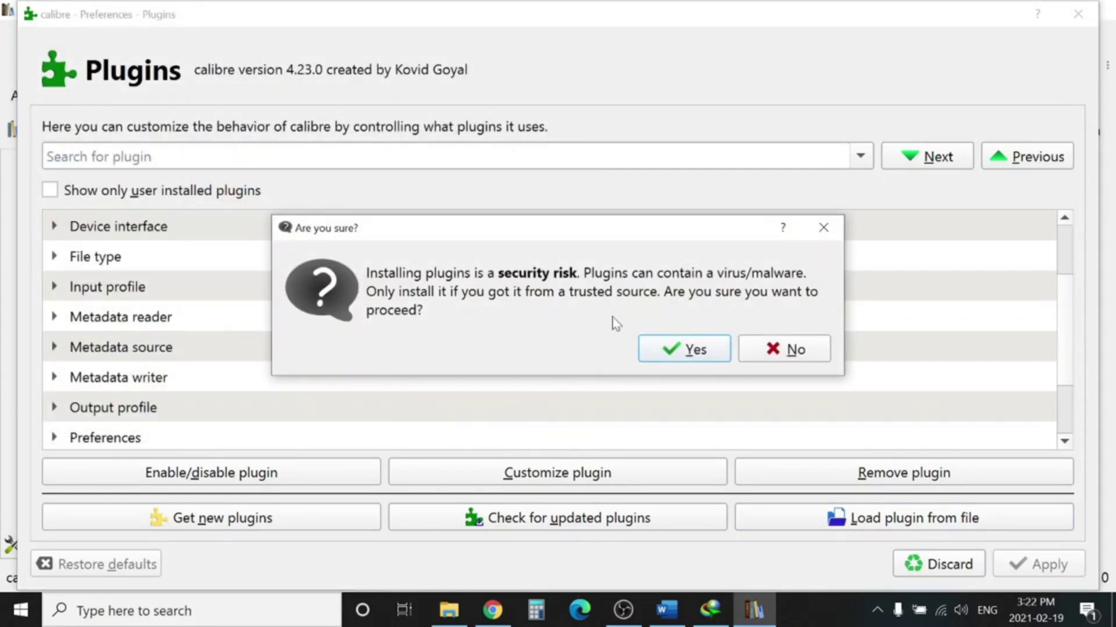
{"action": "left_click", "coordinate": [693, 353]}
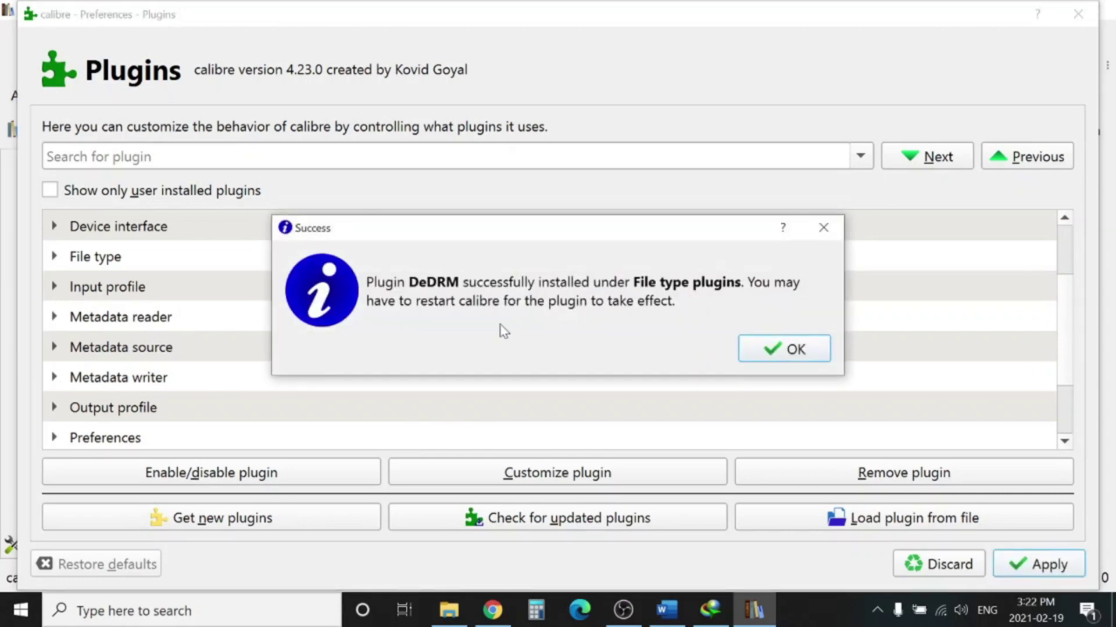
{"action": "left_click", "coordinate": [779, 349]}
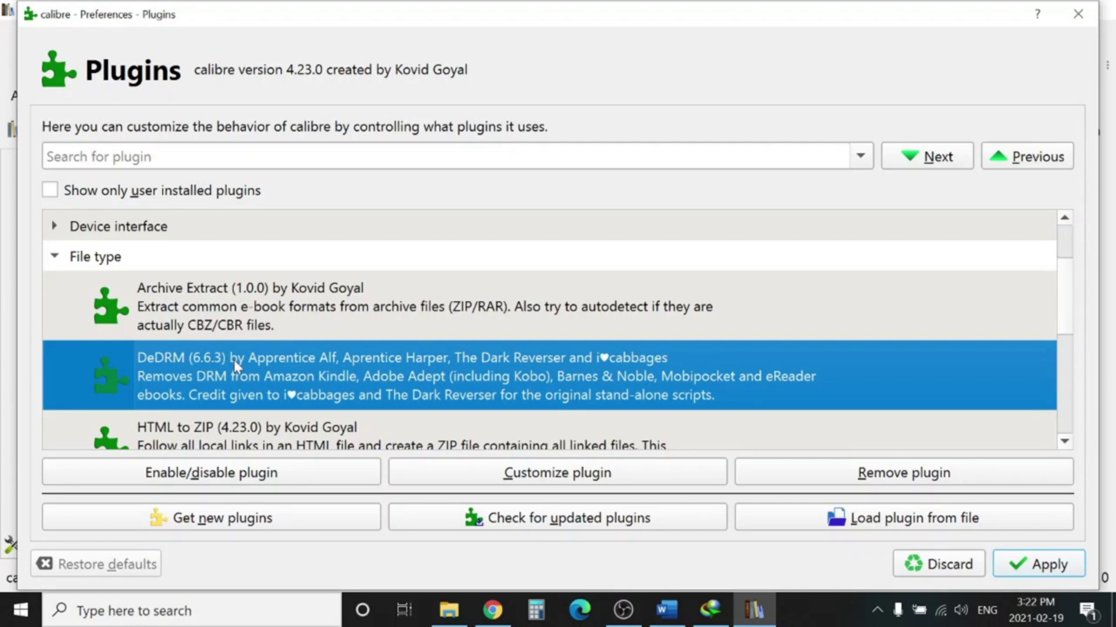
{"action": "left_click", "coordinate": [1027, 566]}
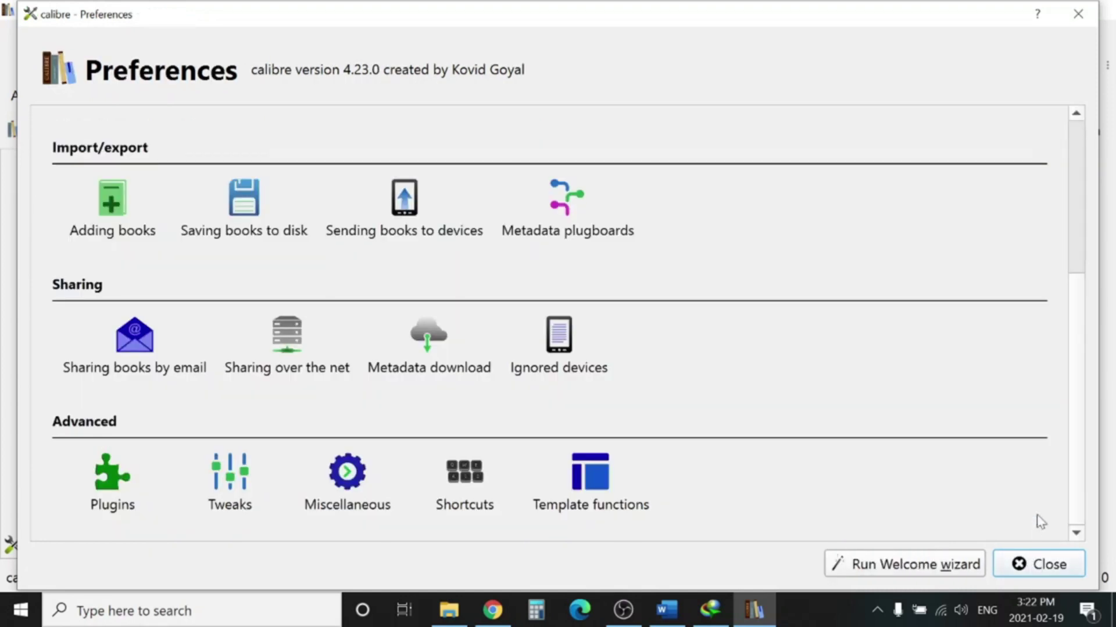
Close Preferences and add B00BD8ZZ9Y_EBOK from My Kindle Content as a MOBI book
{"action": "left_click", "coordinate": [1033, 565]}
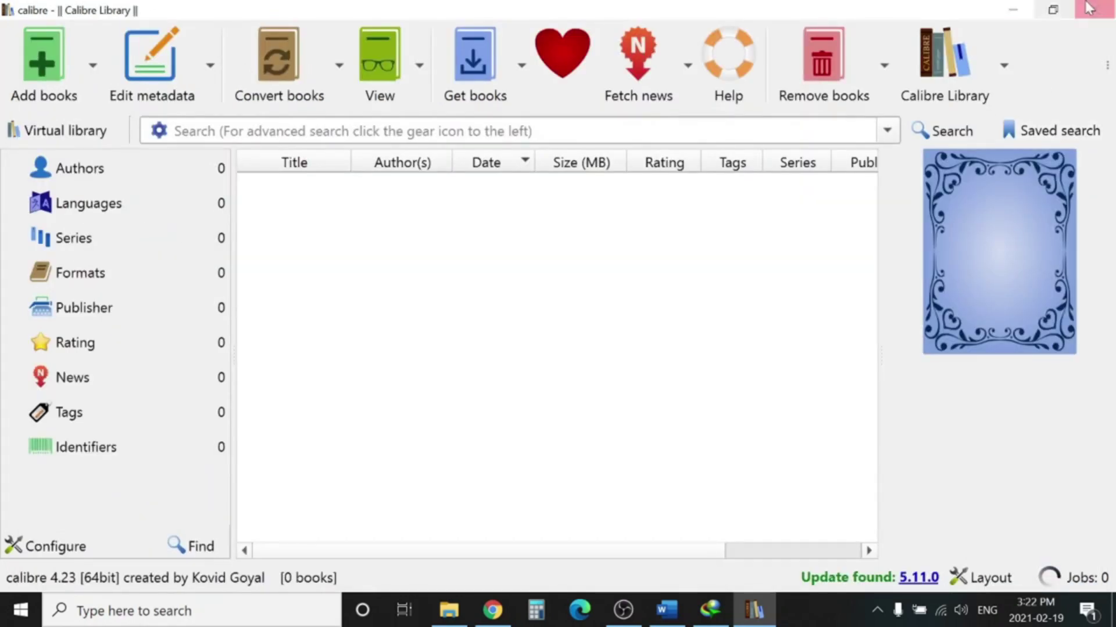
{"action": "left_click", "coordinate": [49, 58]}
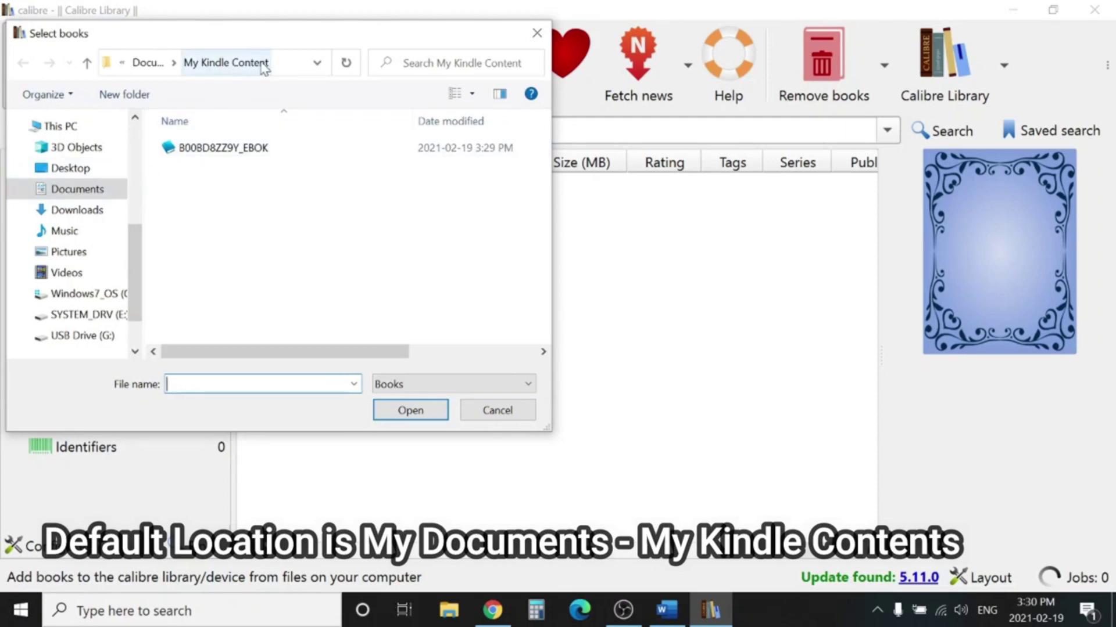
{"action": "left_click", "coordinate": [235, 150]}
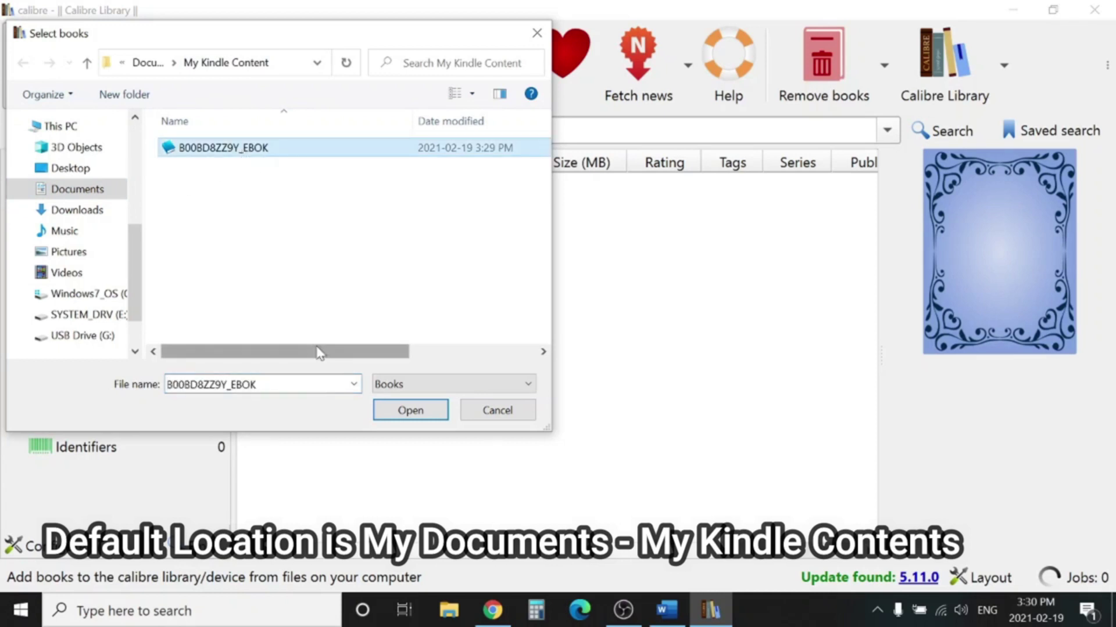
{"action": "left_click_drag", "start_coordinate": [318, 353], "coordinate": [459, 353]}
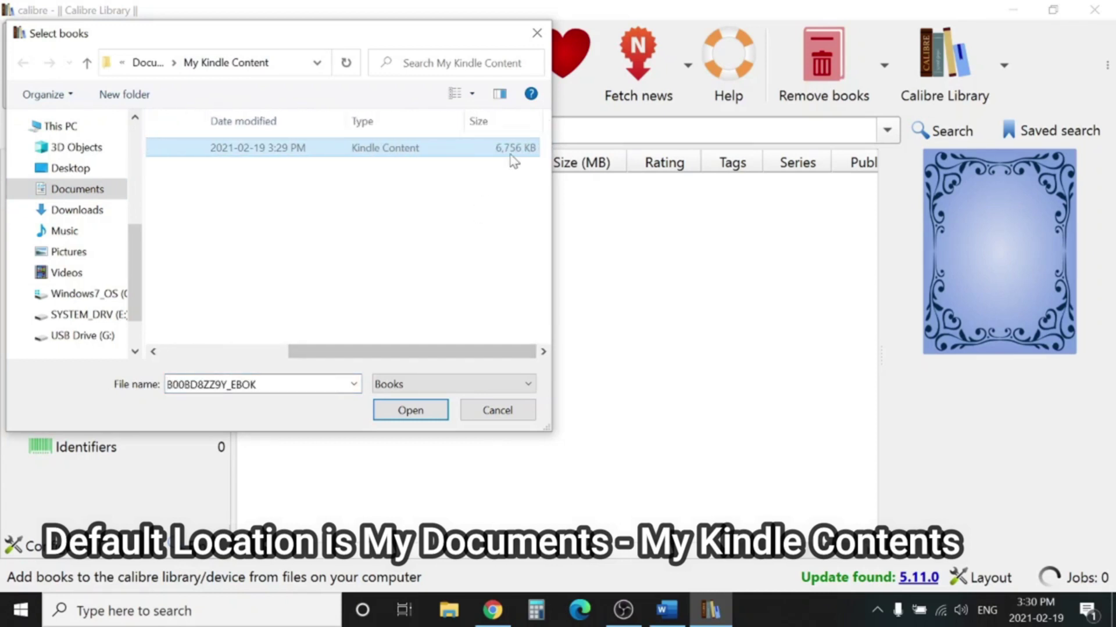
{"action": "left_click_drag", "start_coordinate": [443, 353], "coordinate": [306, 353]}
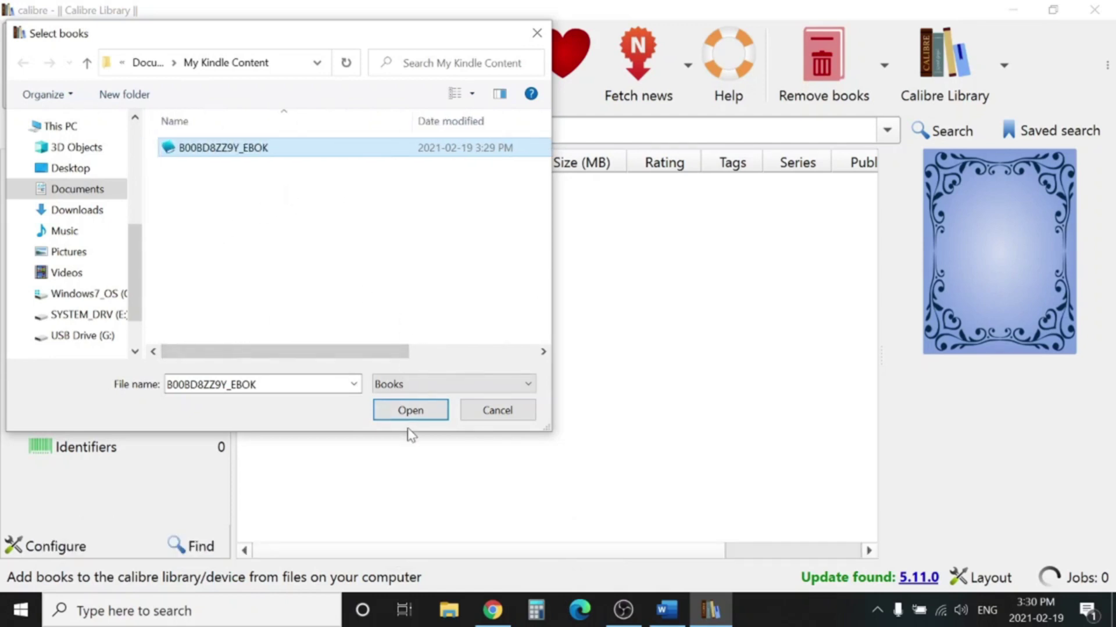
{"action": "left_click", "coordinate": [409, 411]}
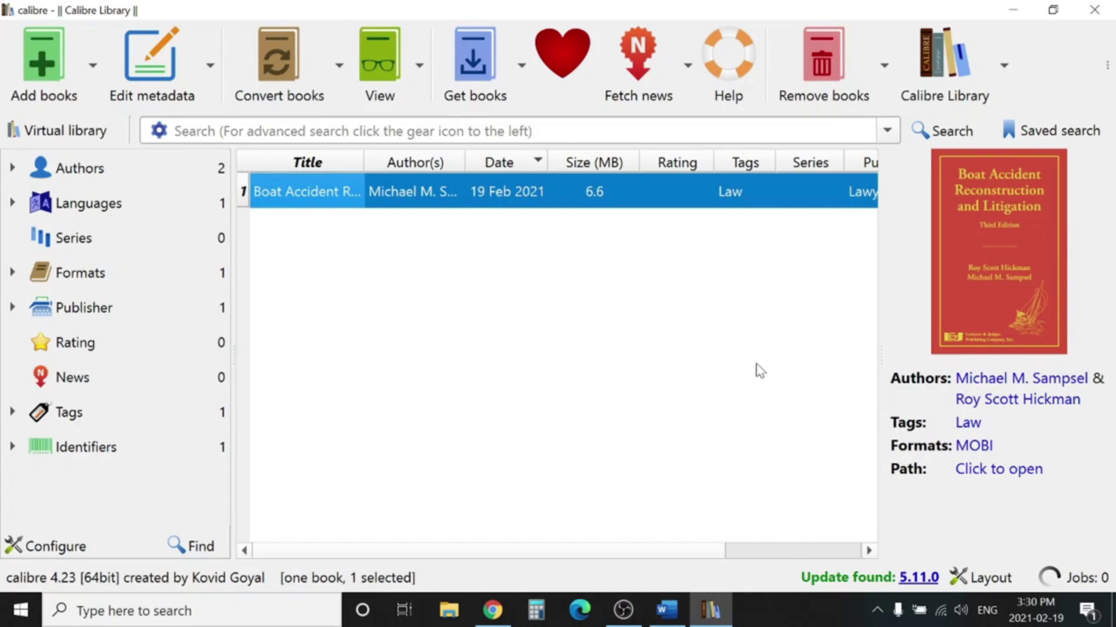
Convert Boat Accident Reconstruction and Litigation to PDF and check the finished job in Jobs
{"action": "left_click", "coordinate": [280, 63]}
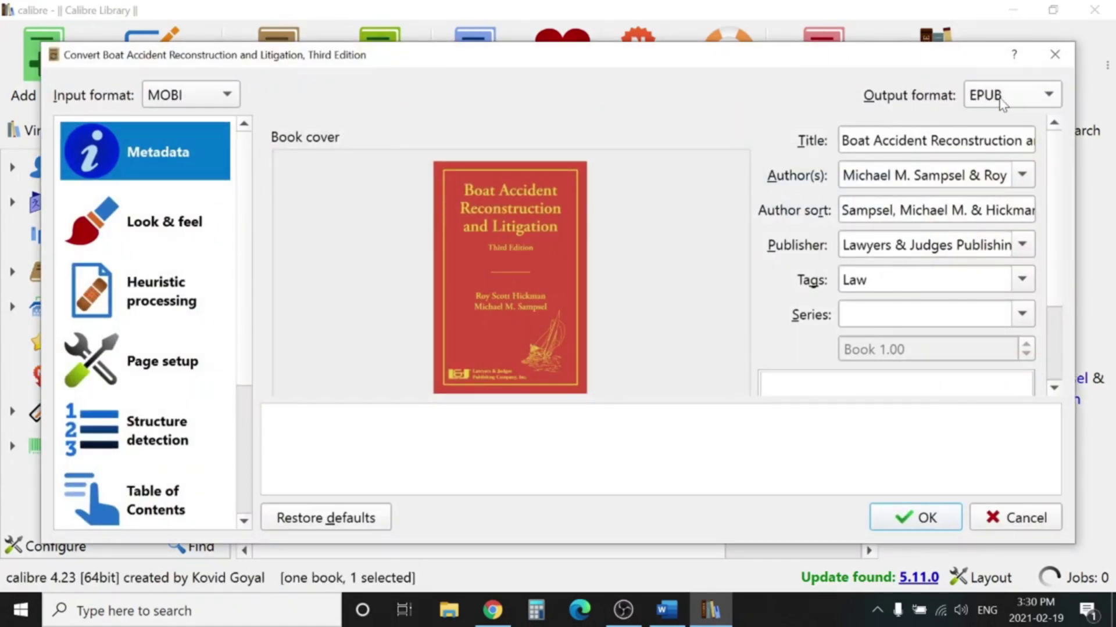
{"action": "left_click", "coordinate": [1050, 98]}
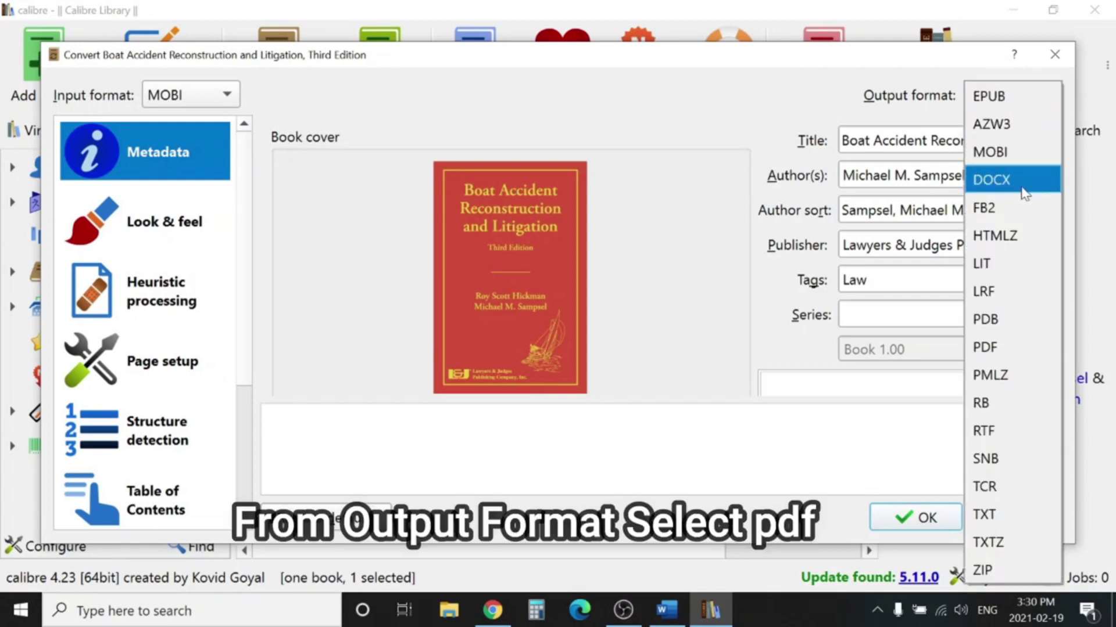
{"action": "left_click", "coordinate": [992, 344]}
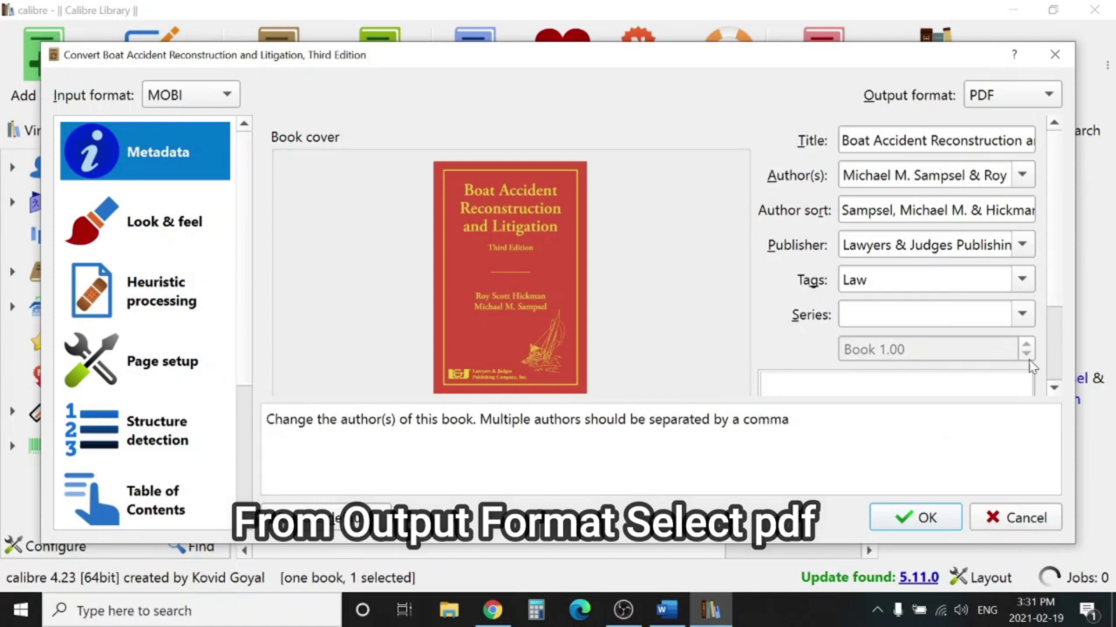
{"action": "left_click", "coordinate": [905, 524]}
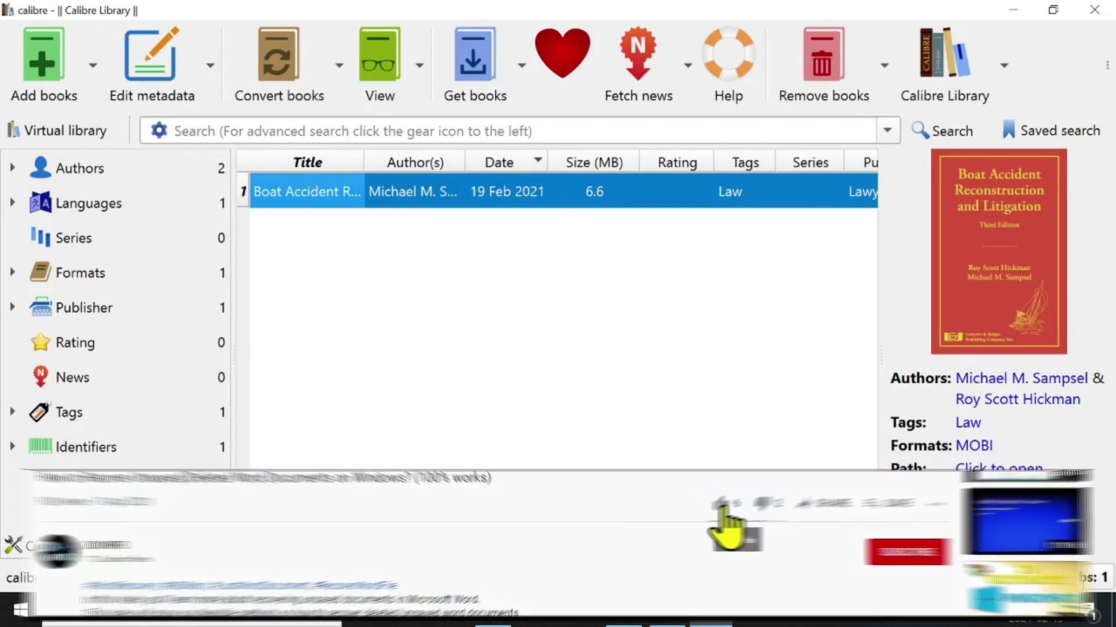
{"action": "key", "text": "alt+shift+j"}
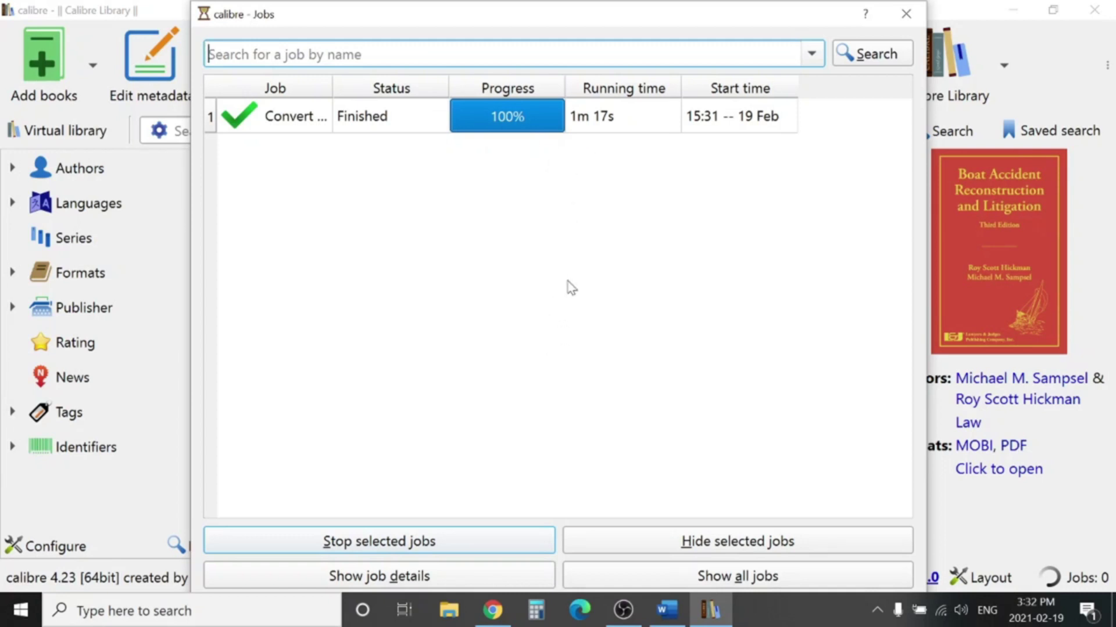
{"action": "left_click", "coordinate": [906, 14]}
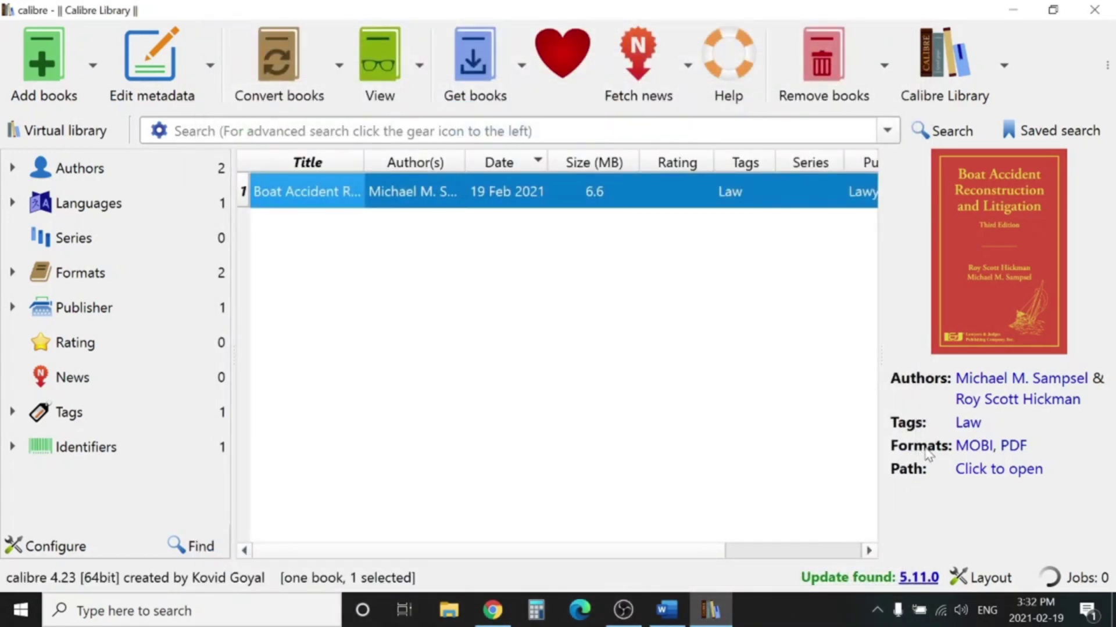
Open the book's PDF format in Adobe Acrobat Reader DC
{"action": "left_click", "coordinate": [1014, 446]}
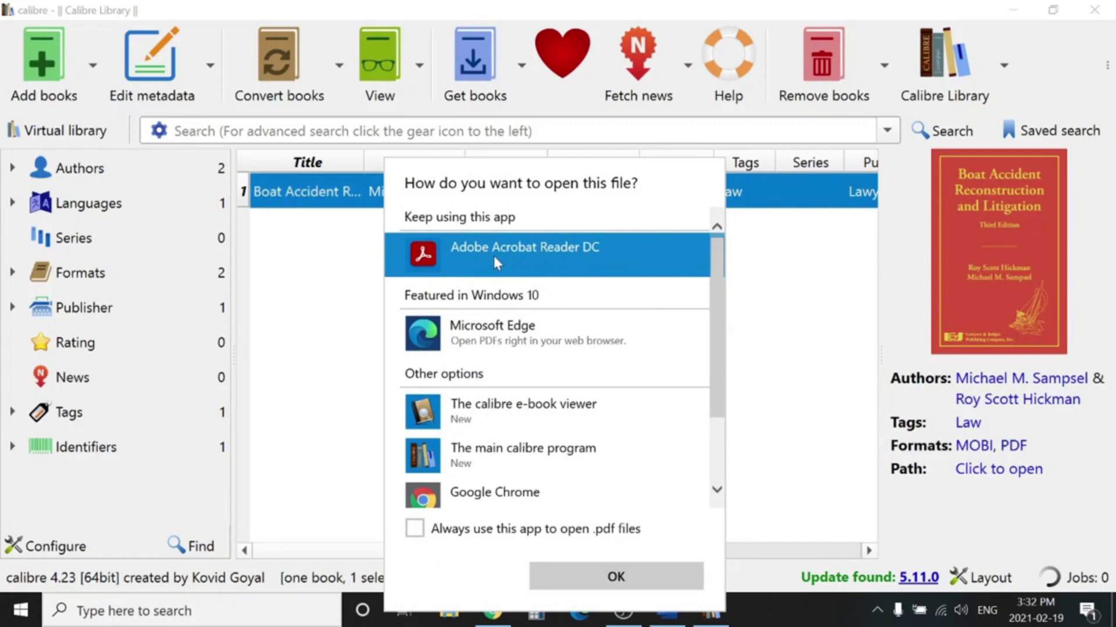
{"action": "left_click", "coordinate": [630, 578]}
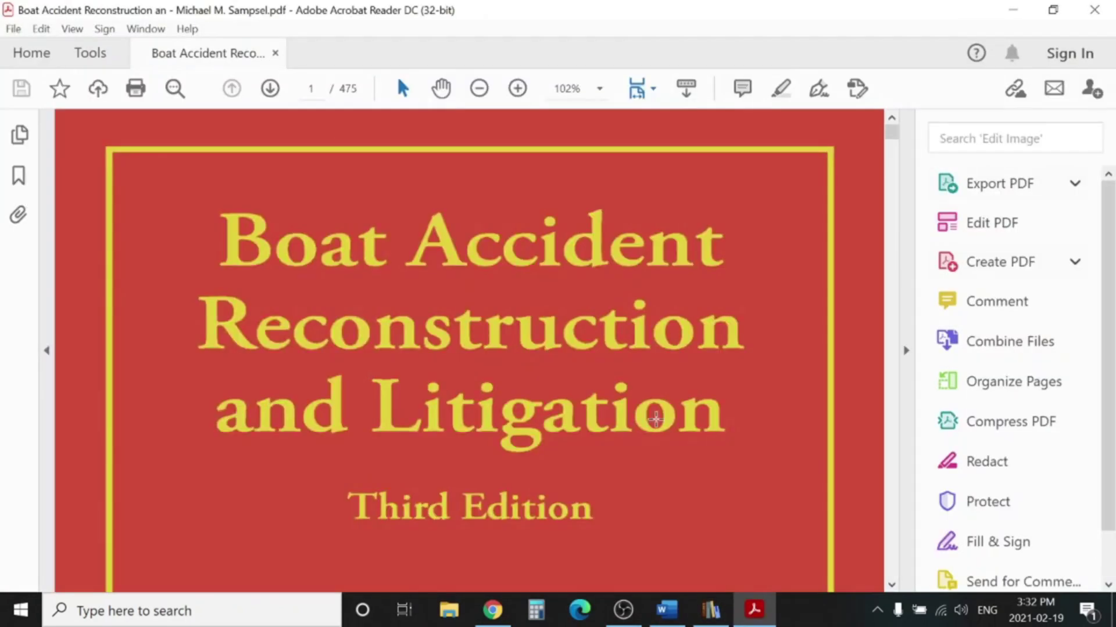
{"action": "scroll", "coordinate": [561, 324], "scroll_direction": "down", "scroll_amount": 2}
{"action": "scroll", "coordinate": [576, 317], "scroll_direction": "up", "scroll_amount": 2}
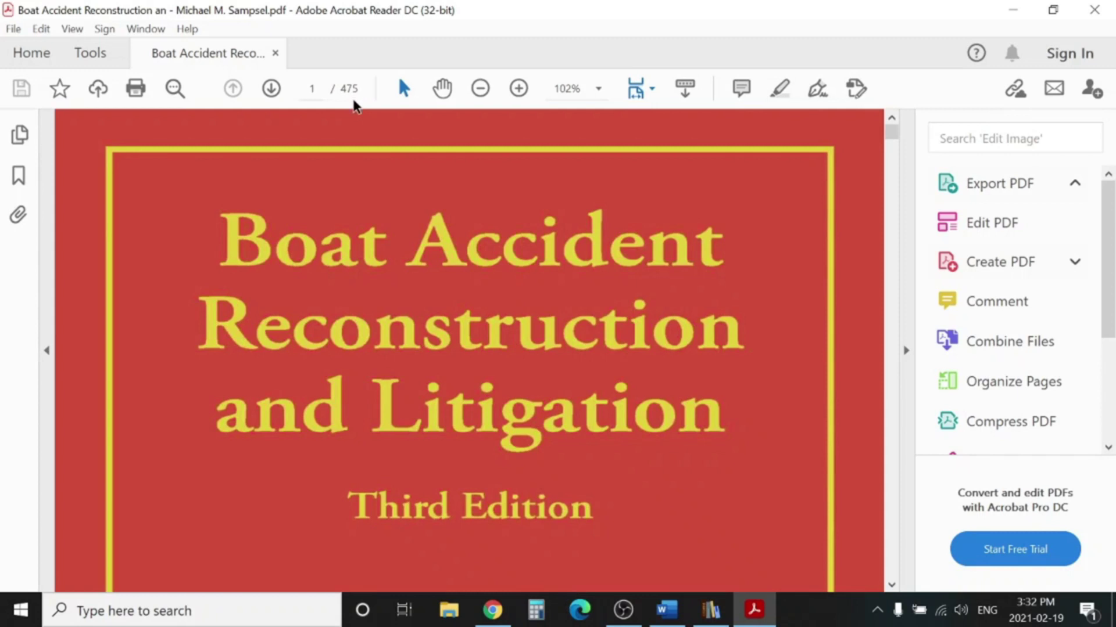
Use Save As with a different folder, then open the aaaaa PDF there
{"action": "left_click", "coordinate": [13, 29]}
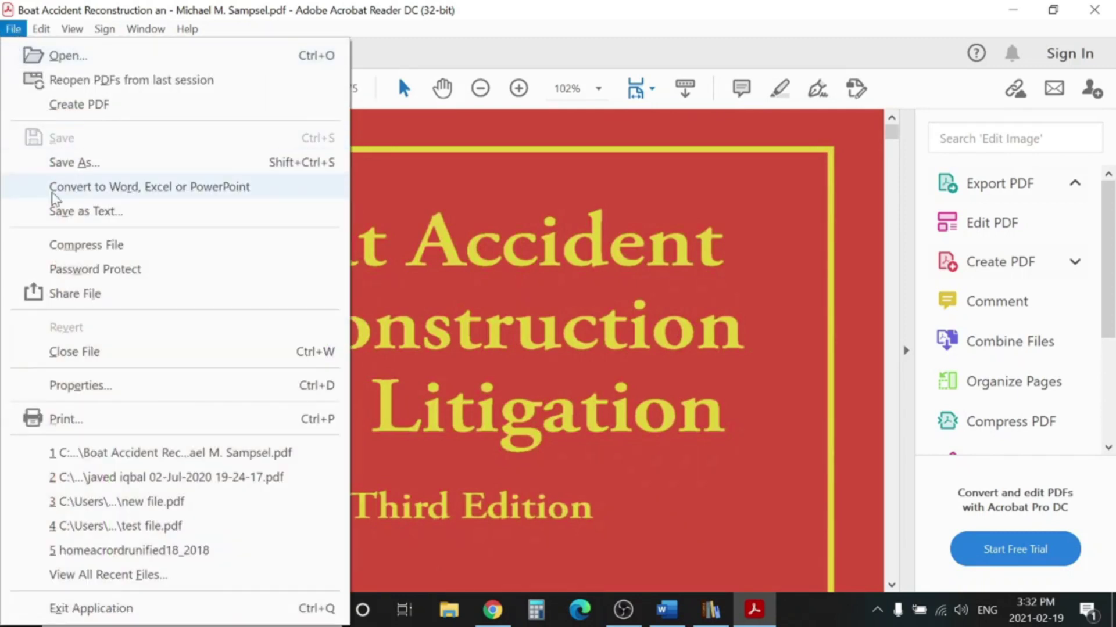
{"action": "left_click", "coordinate": [79, 163]}
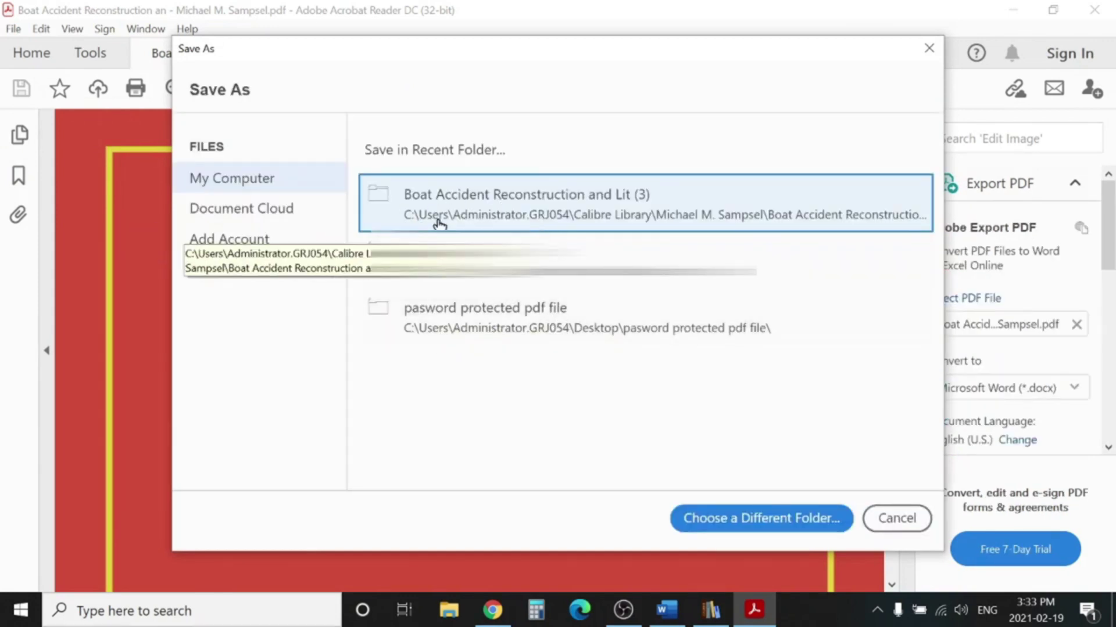
{"action": "left_click", "coordinate": [719, 520]}
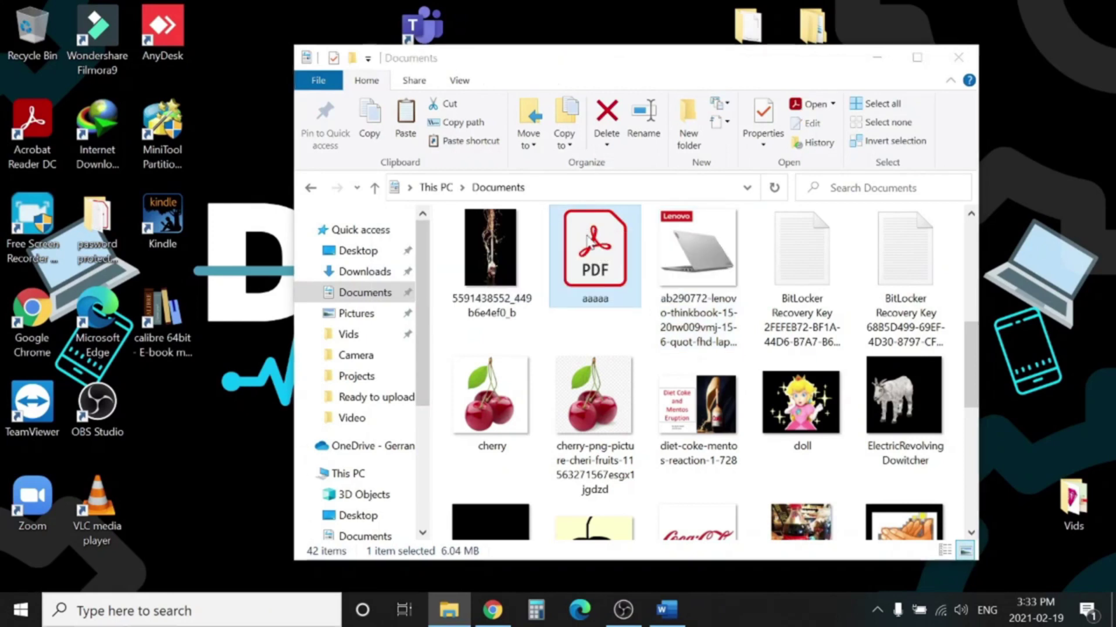
{"action": "double_click", "coordinate": [589, 241]}
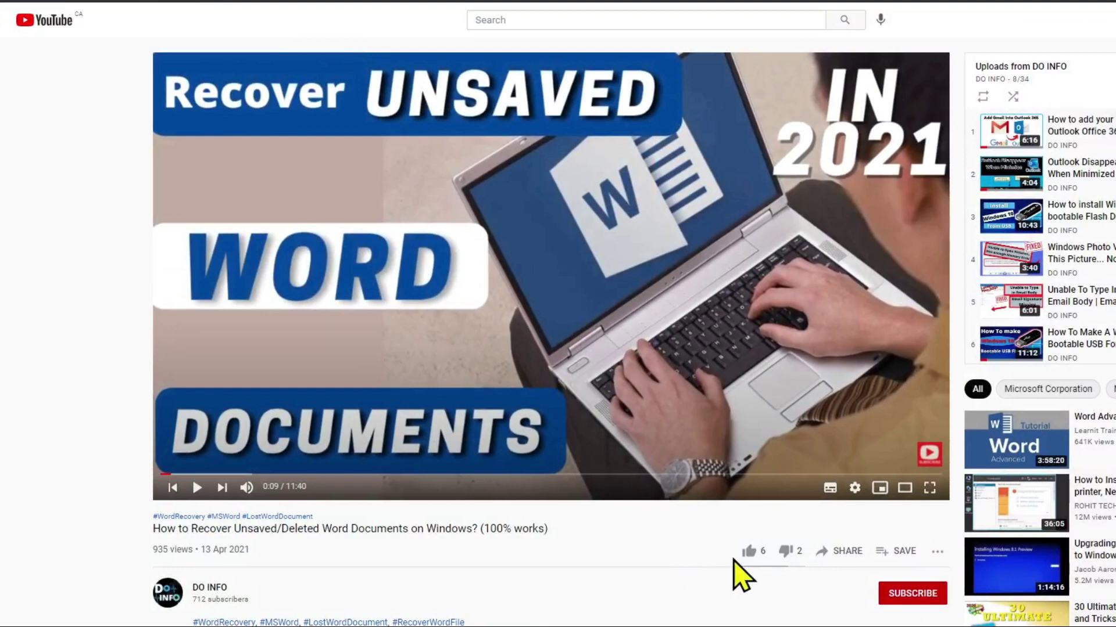
Like the Word-recovery video, bringing its count to 7, and subscribe to its channel
{"action": "left_click", "coordinate": [749, 552]}
{"action": "left_click", "coordinate": [912, 595]}
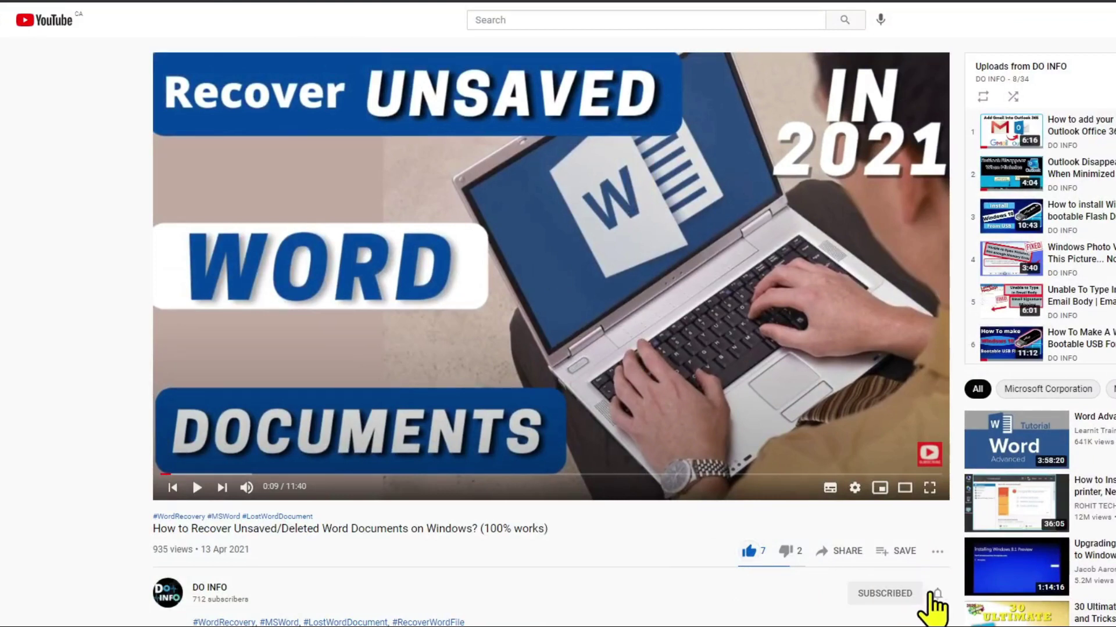